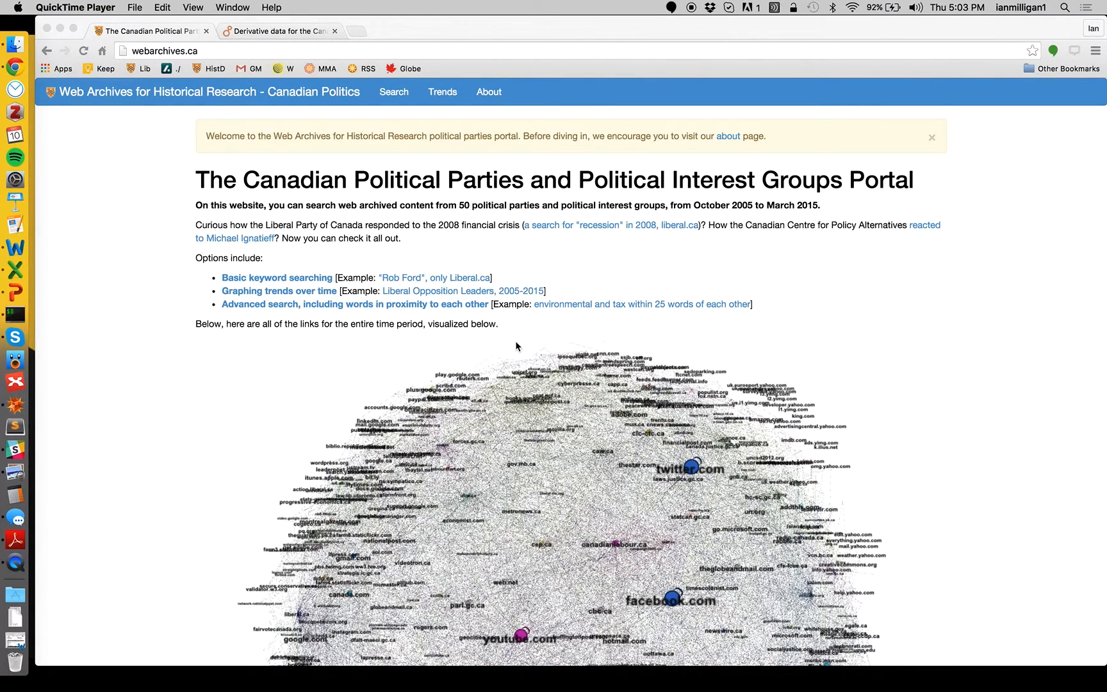
- Look over the link visualization on the Canadian political parties portal's home page
scroll(529, 246, "down", 5)
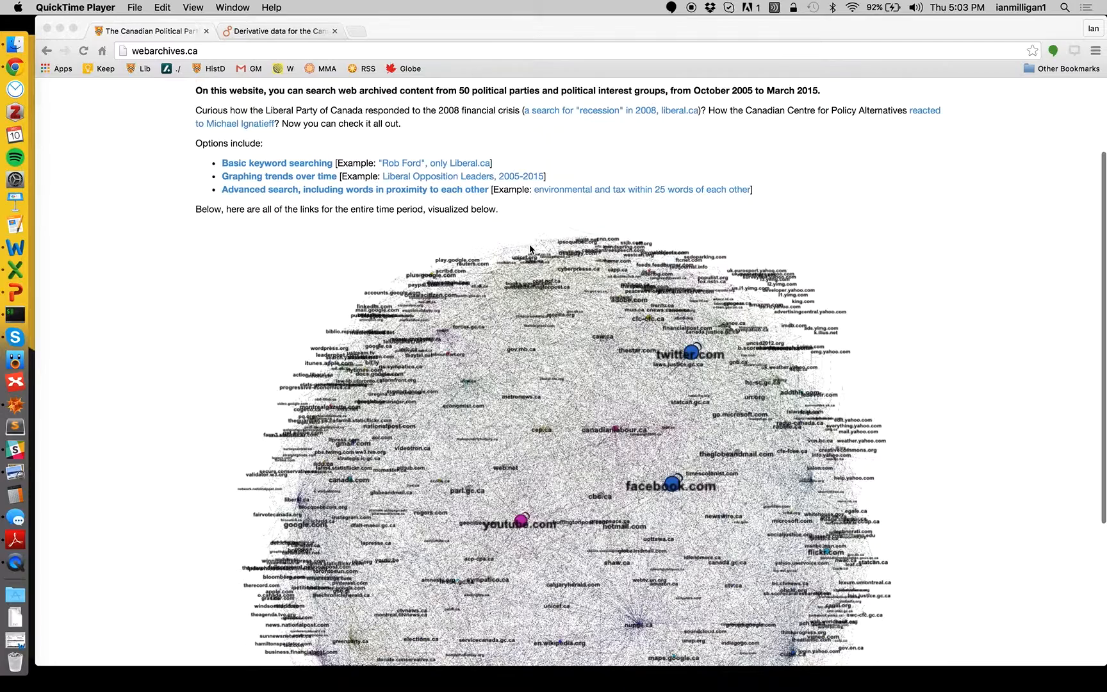
scroll(529, 249, "up", 1)
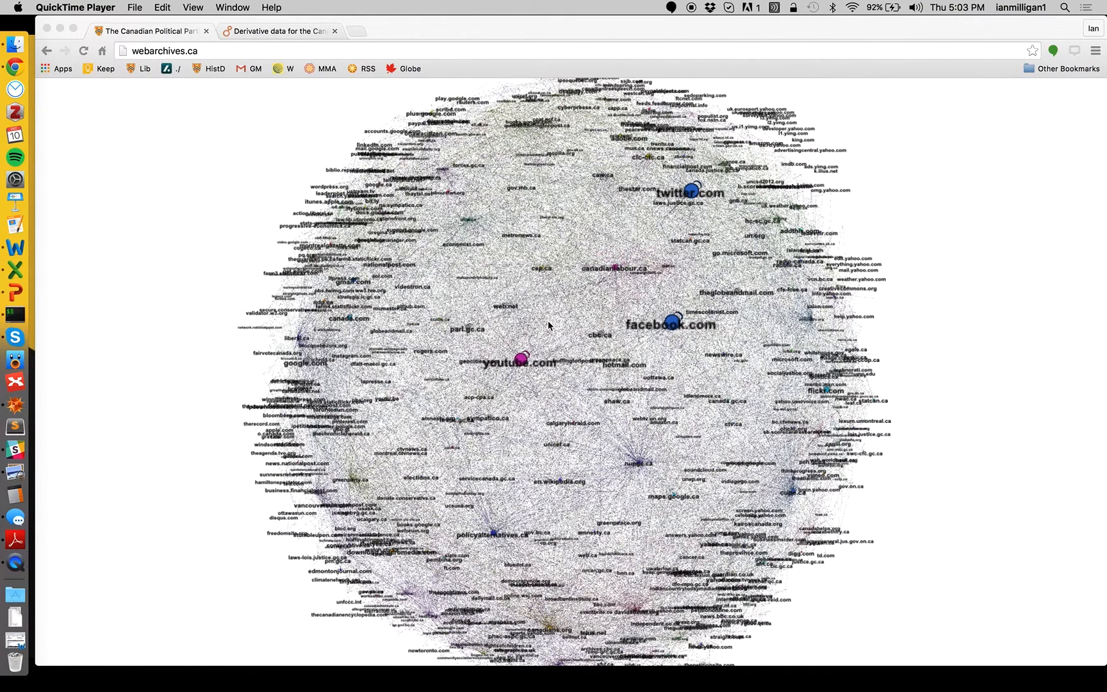
left_click(566, 298)
scroll(565, 298, "up", 5)
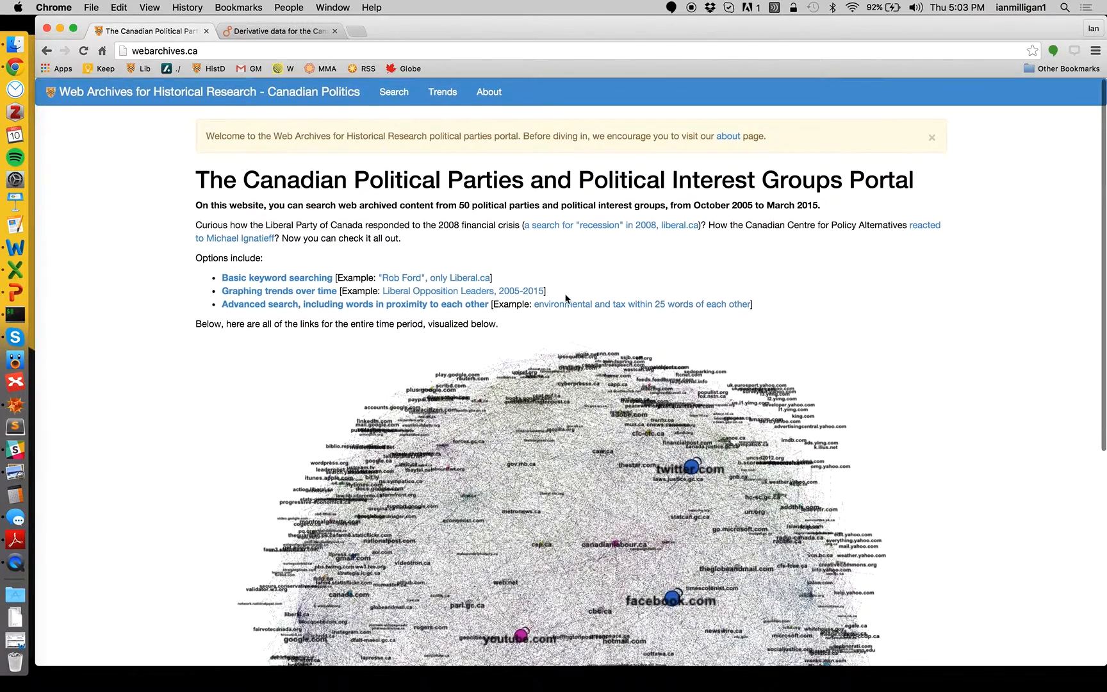
- Switch to the Dataverse page for the Canadian Political Parties derivative data and expand its list of data files
left_click(277, 36)
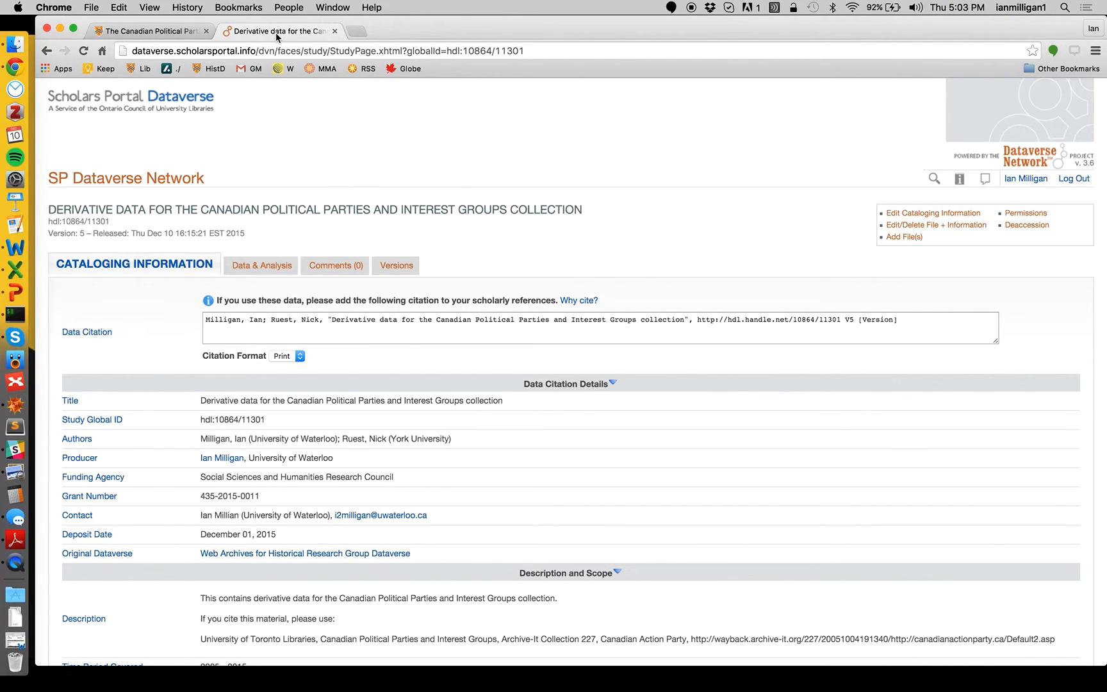
left_click(266, 268)
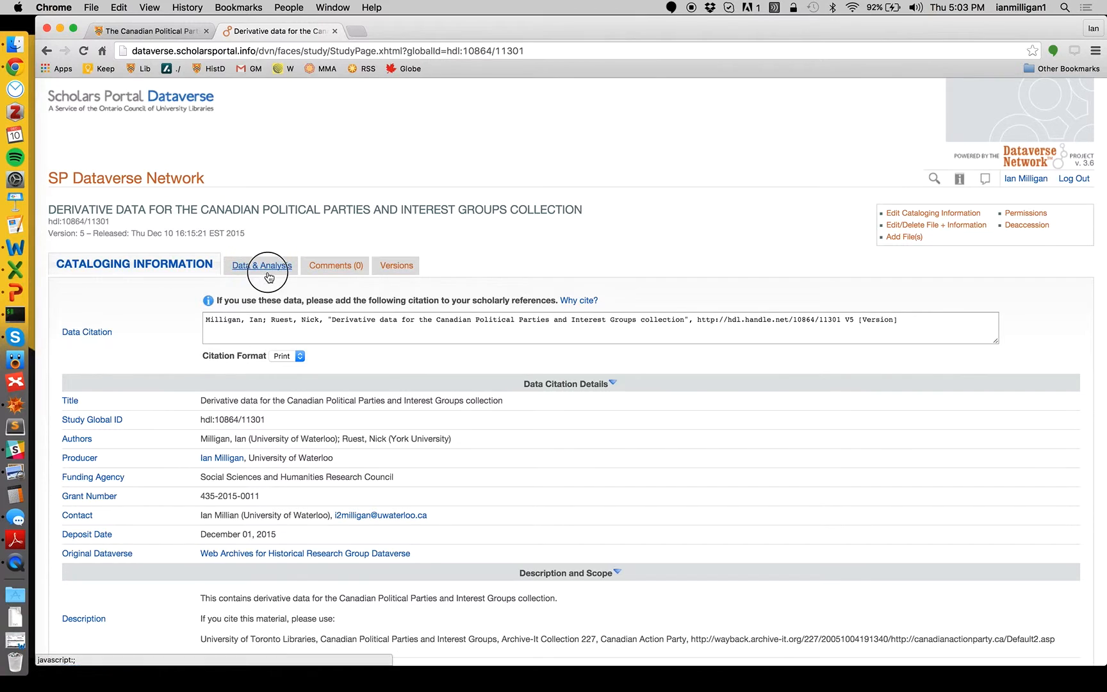
left_click(350, 350)
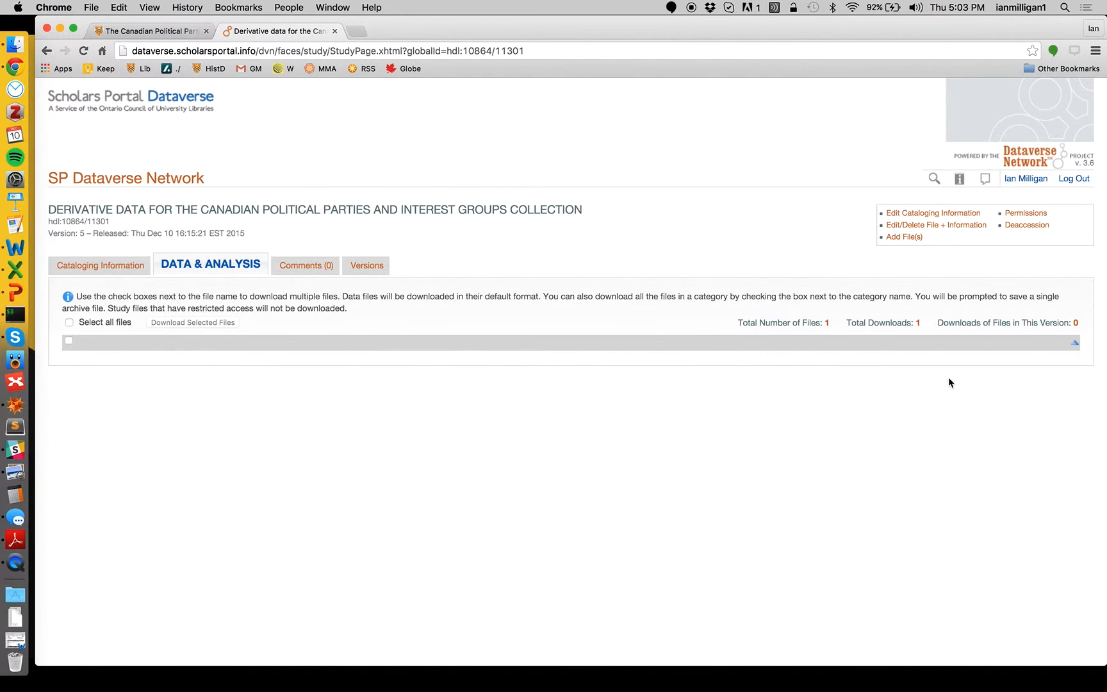
left_click(1075, 344)
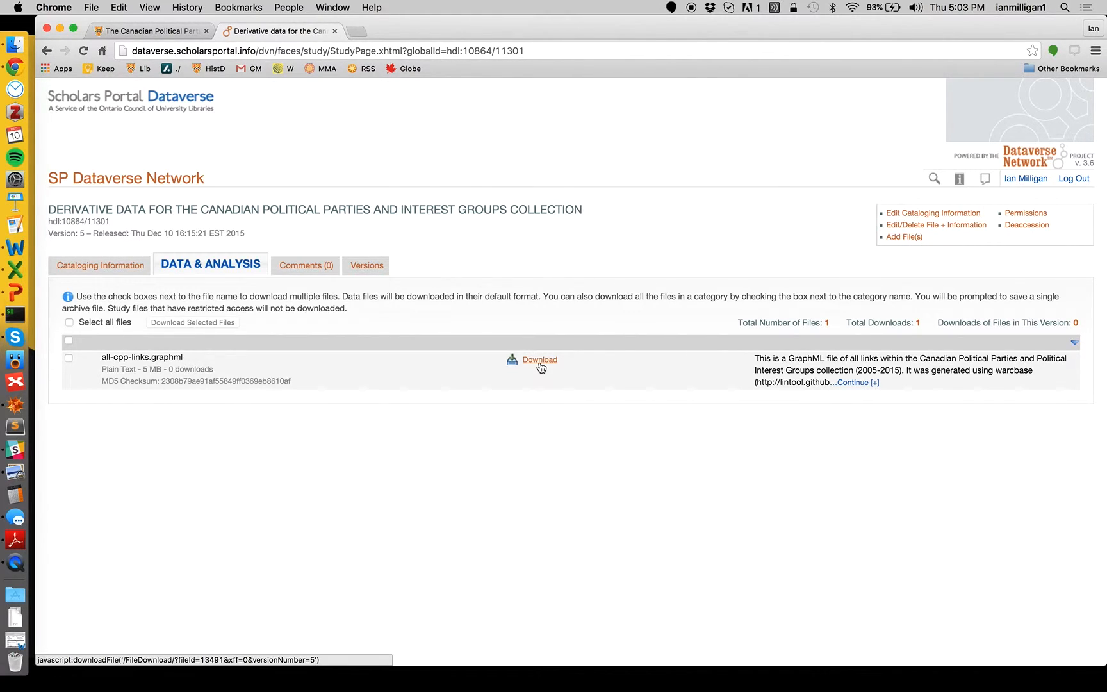
- Launch Gephi
key("super+space")
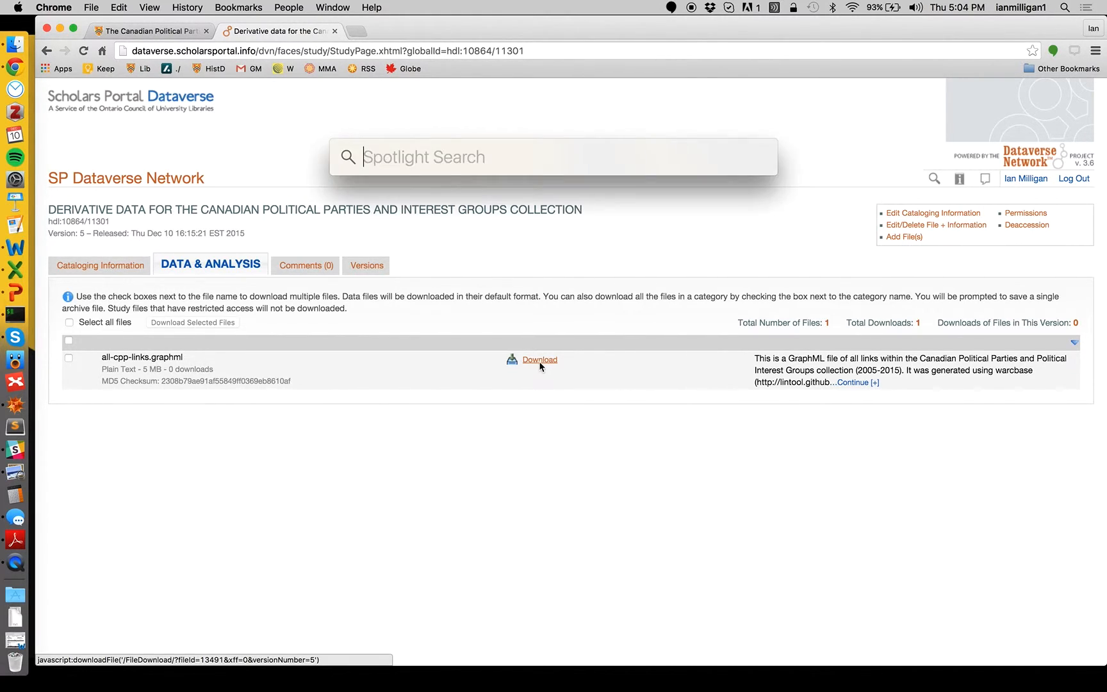
type("gephi")
key("Return")
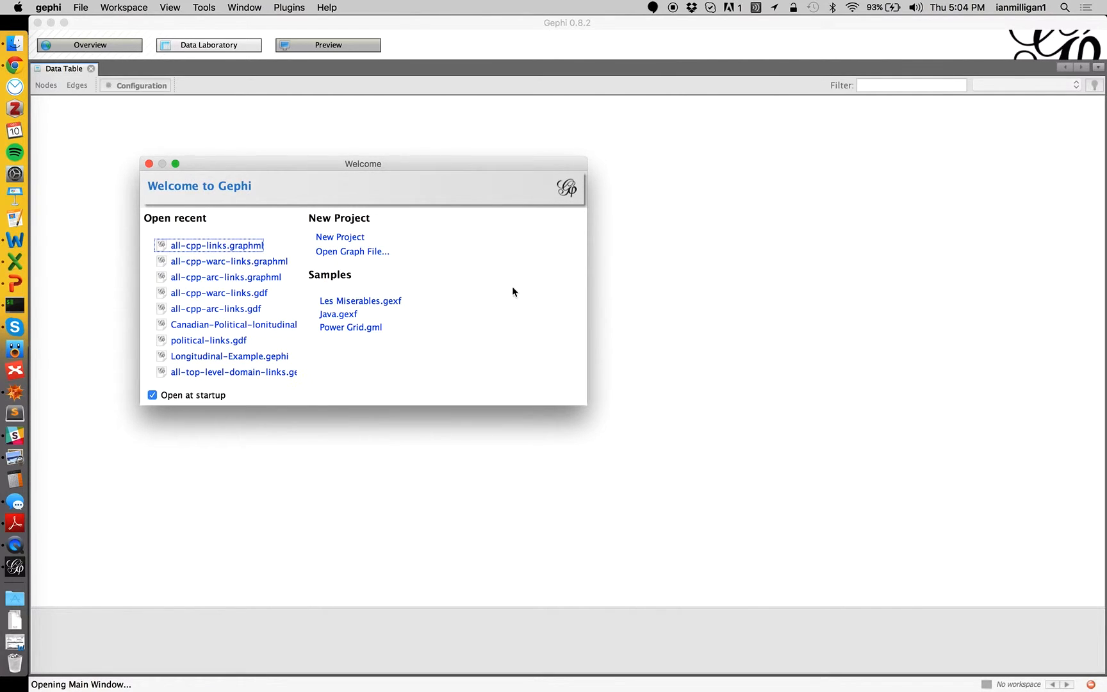
- Import all-cpp-links.graphml from the derivative-data folder as a new directed graph
left_click(362, 254)
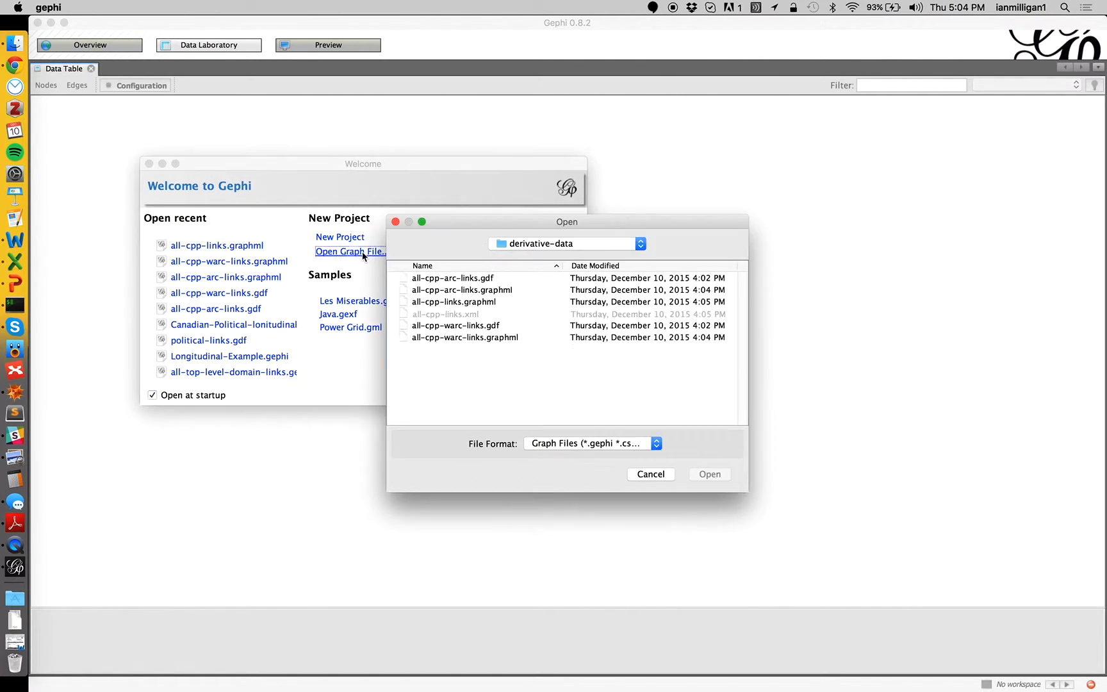
left_click(442, 301)
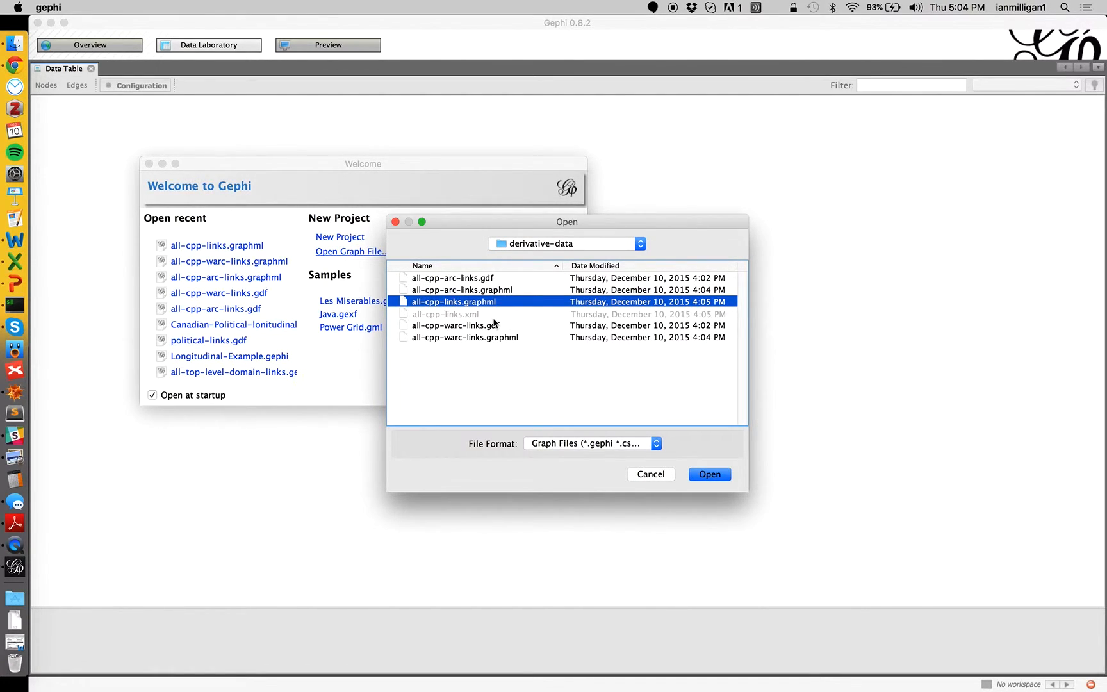
double_click(479, 303)
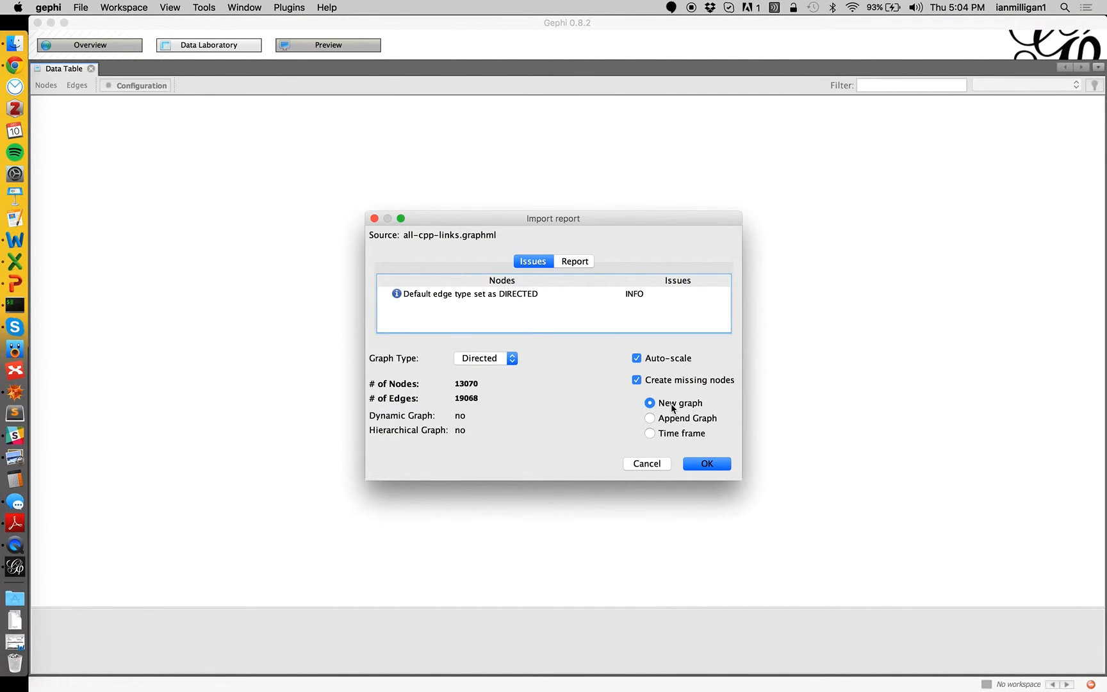
left_click(727, 466)
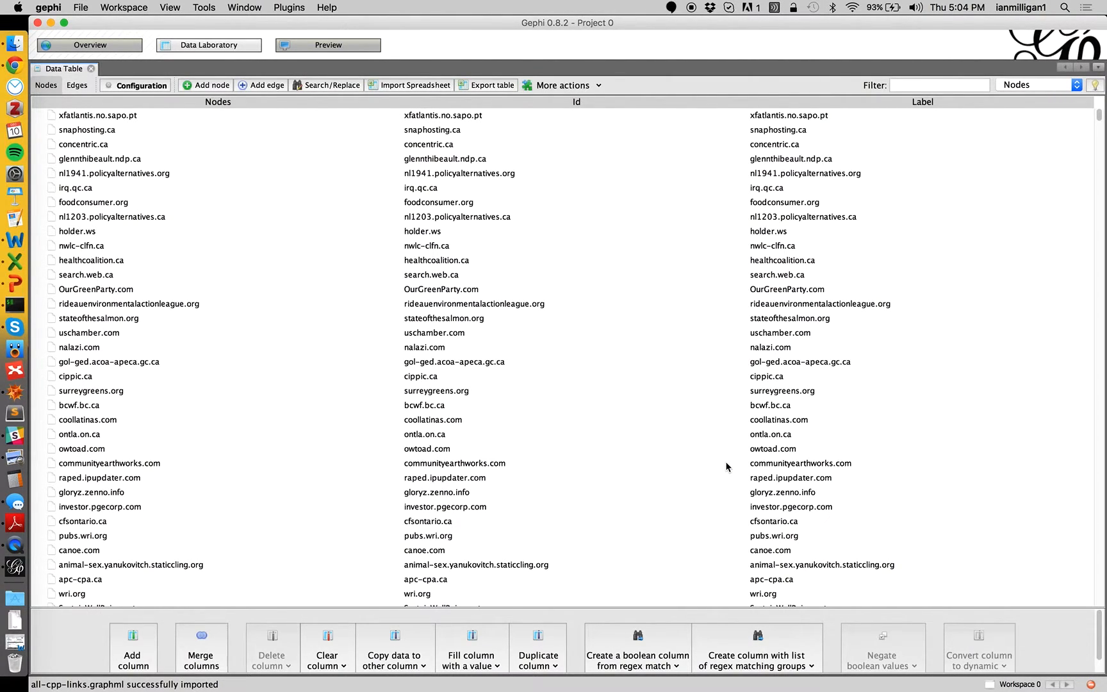
- Inspect the raw graph in the overview, and examine its nodes and edges tables in the data laboratory
left_click(110, 50)
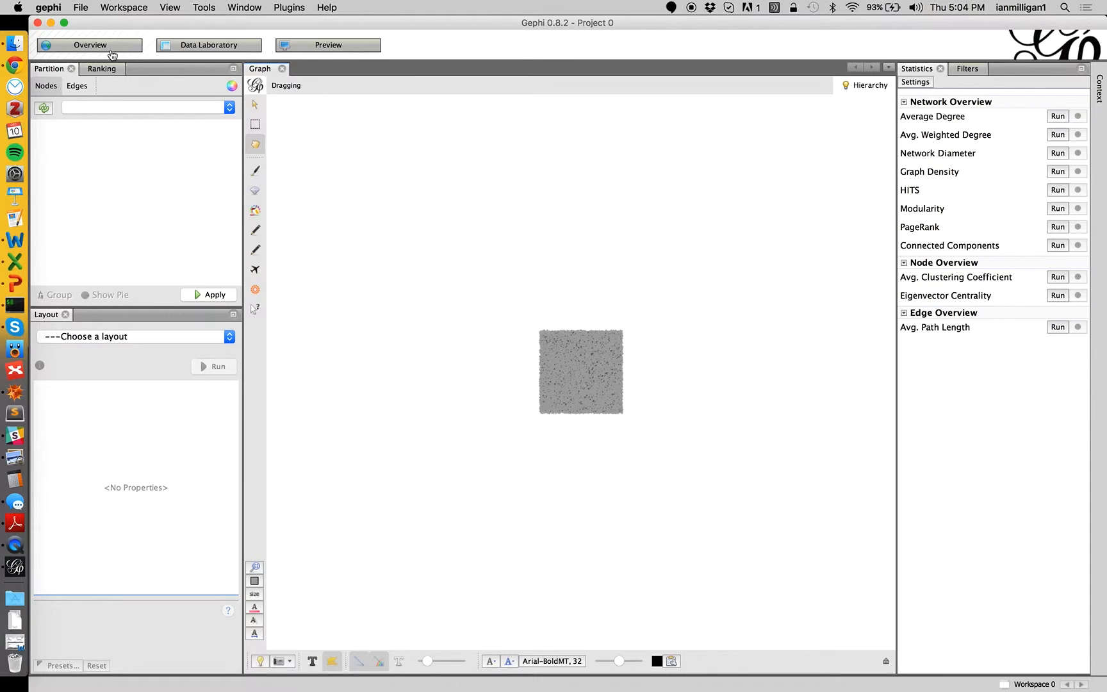
left_click(191, 47)
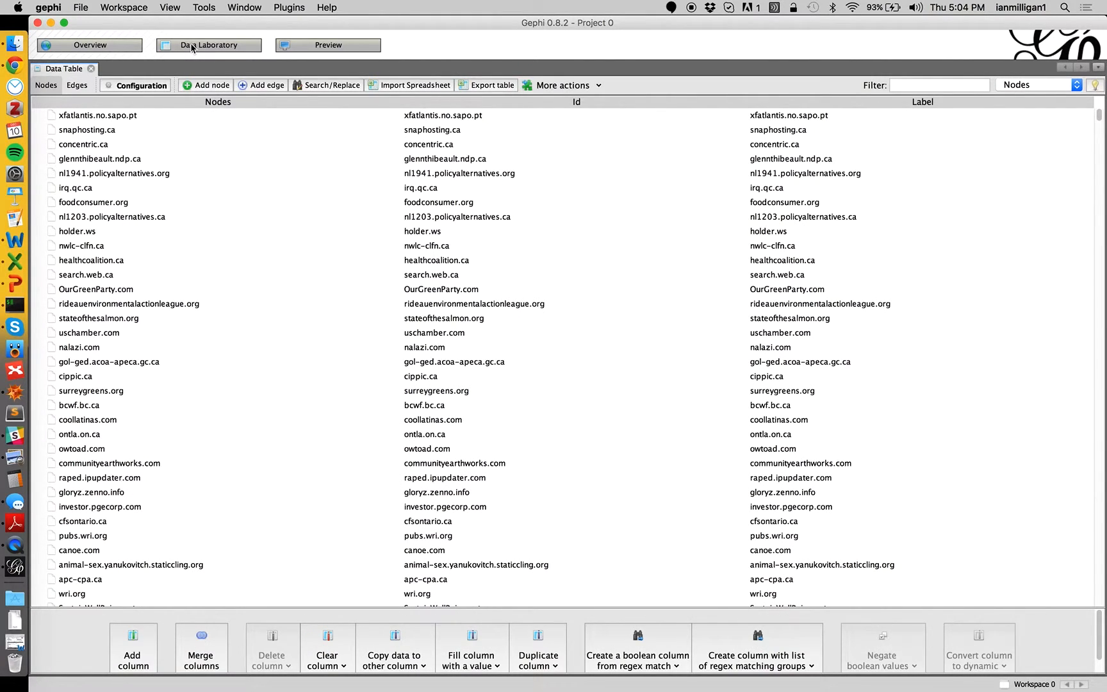
left_click(91, 165)
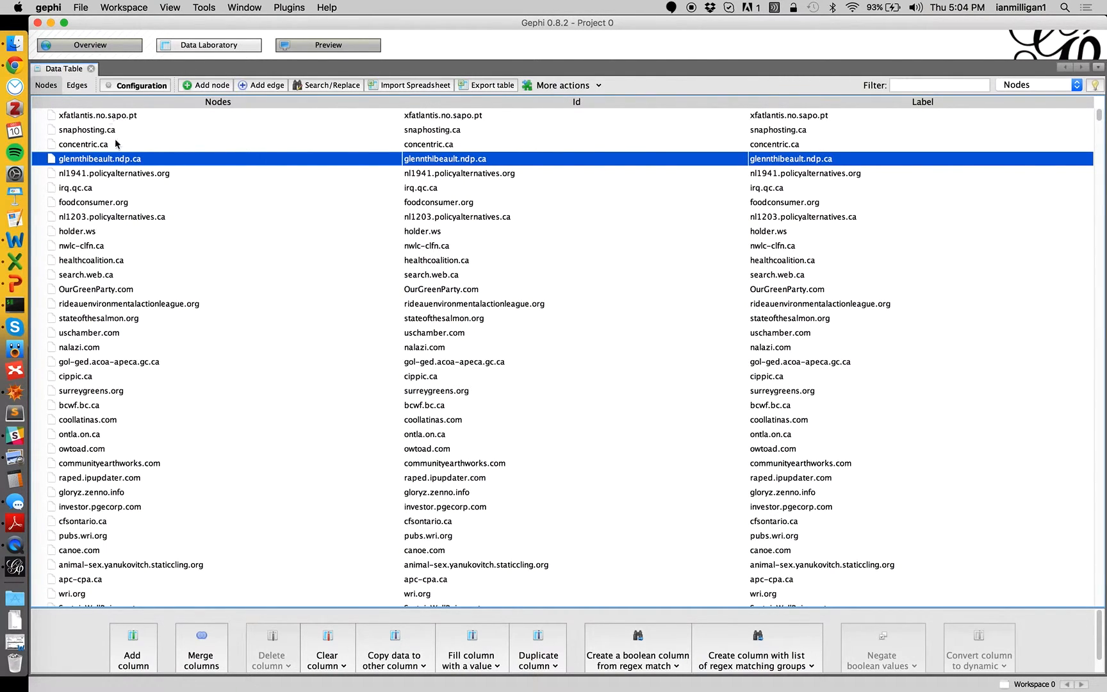
left_click(77, 85)
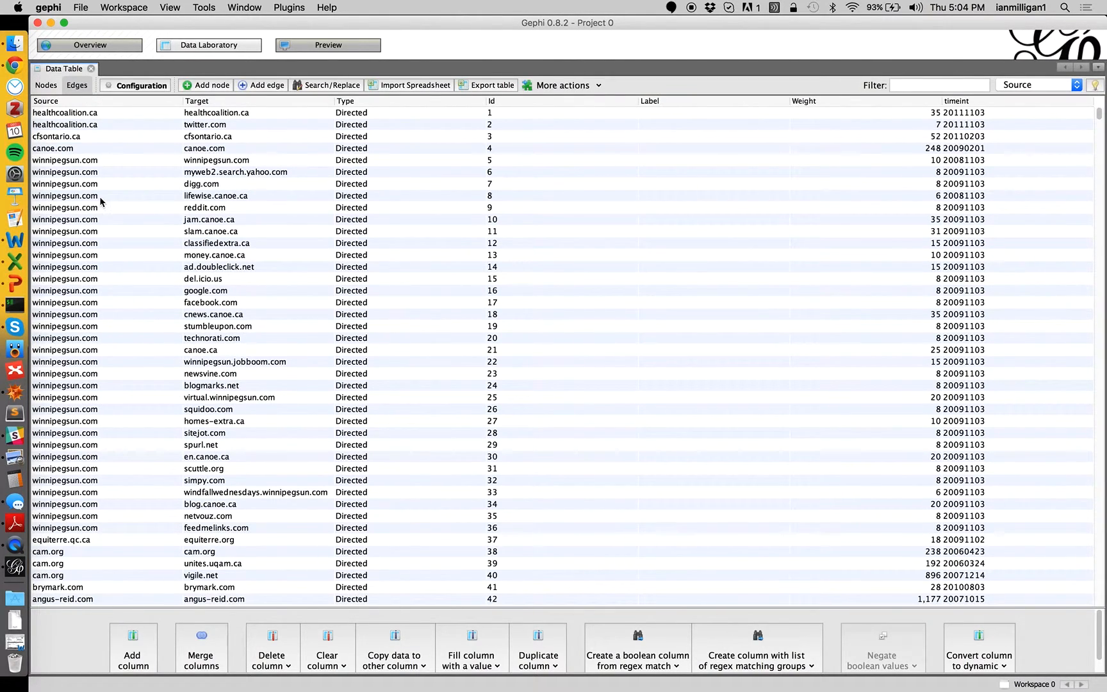
left_click(90, 185)
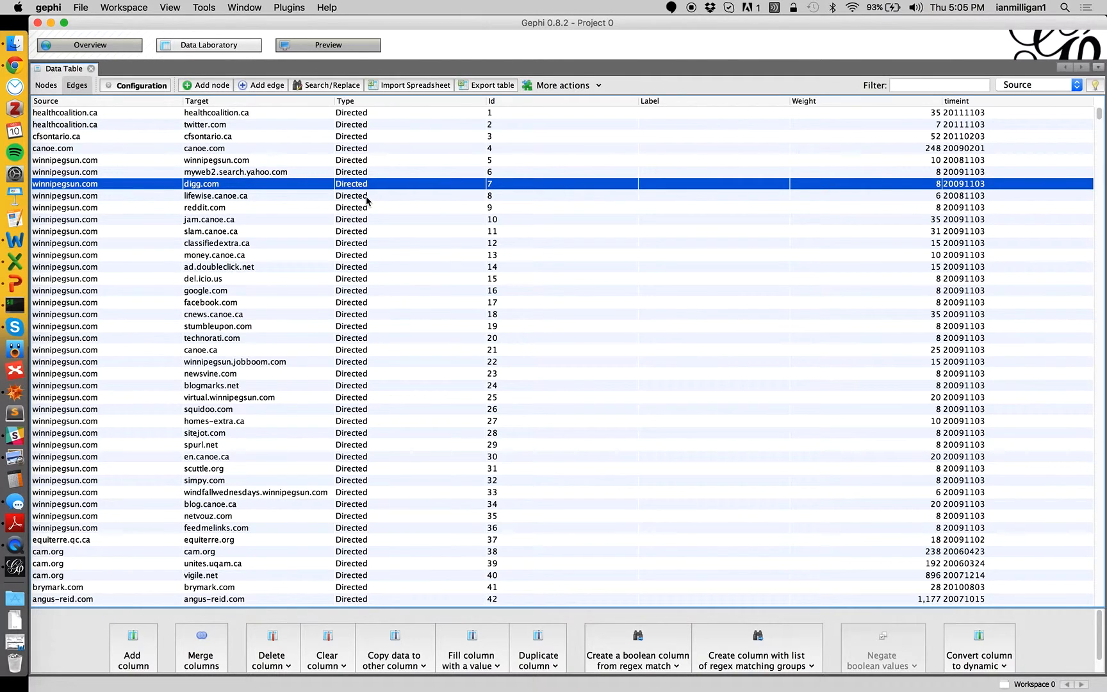
- Copy the nodes table's Id column data to the Label column
left_click(38, 86)
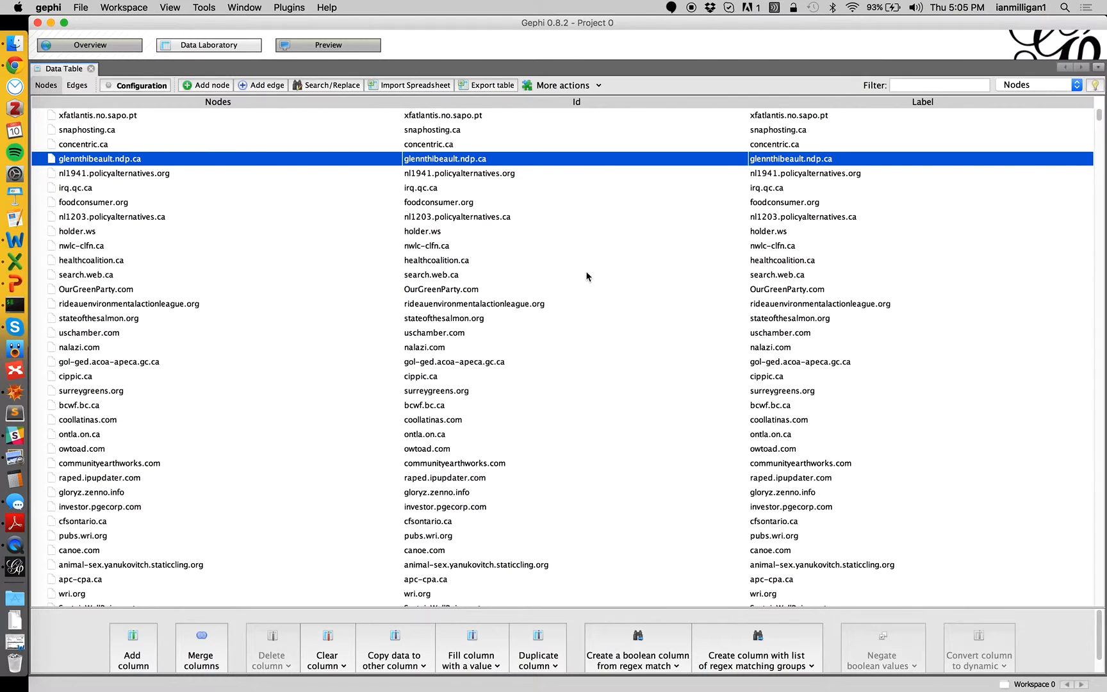
left_click(406, 635)
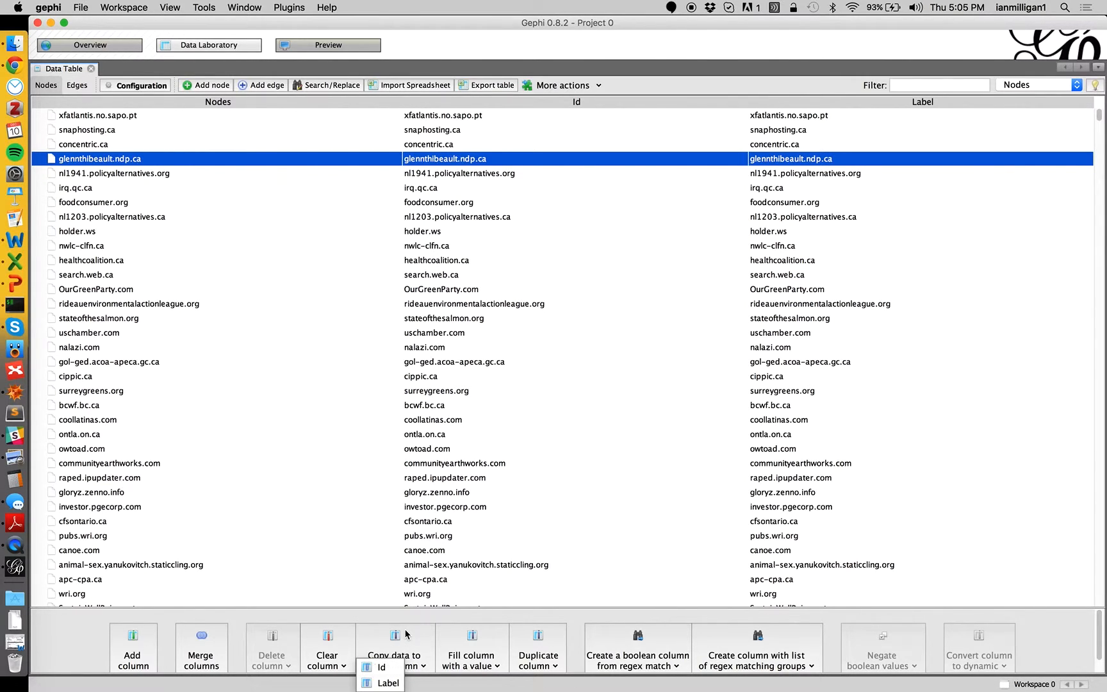
left_click(381, 668)
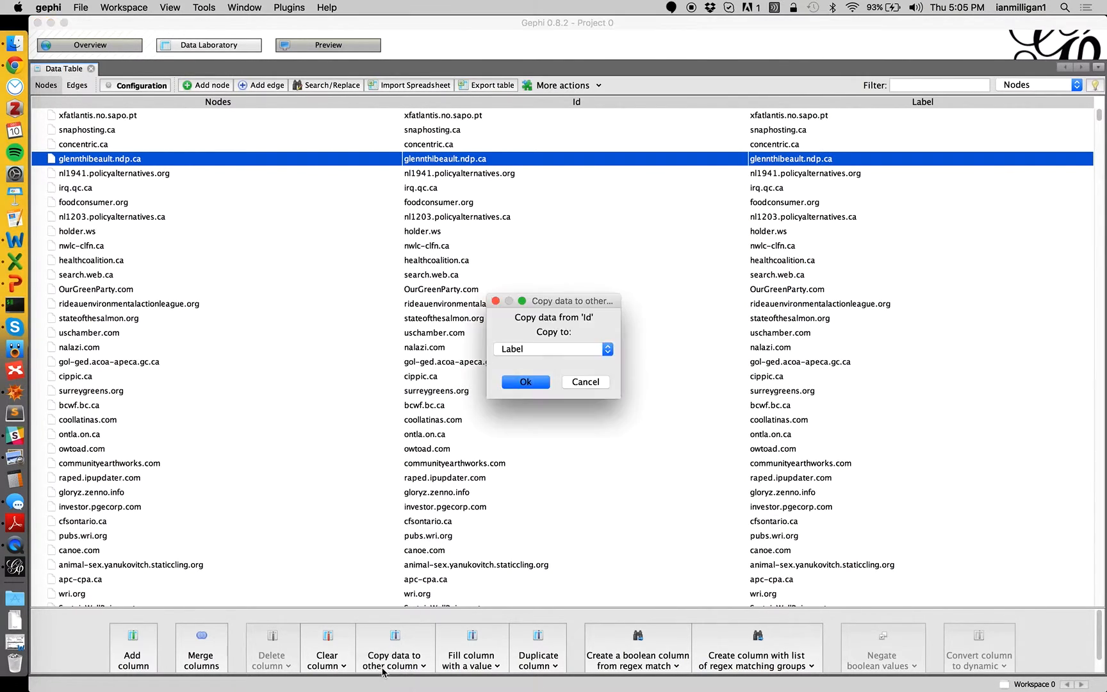
left_click(530, 383)
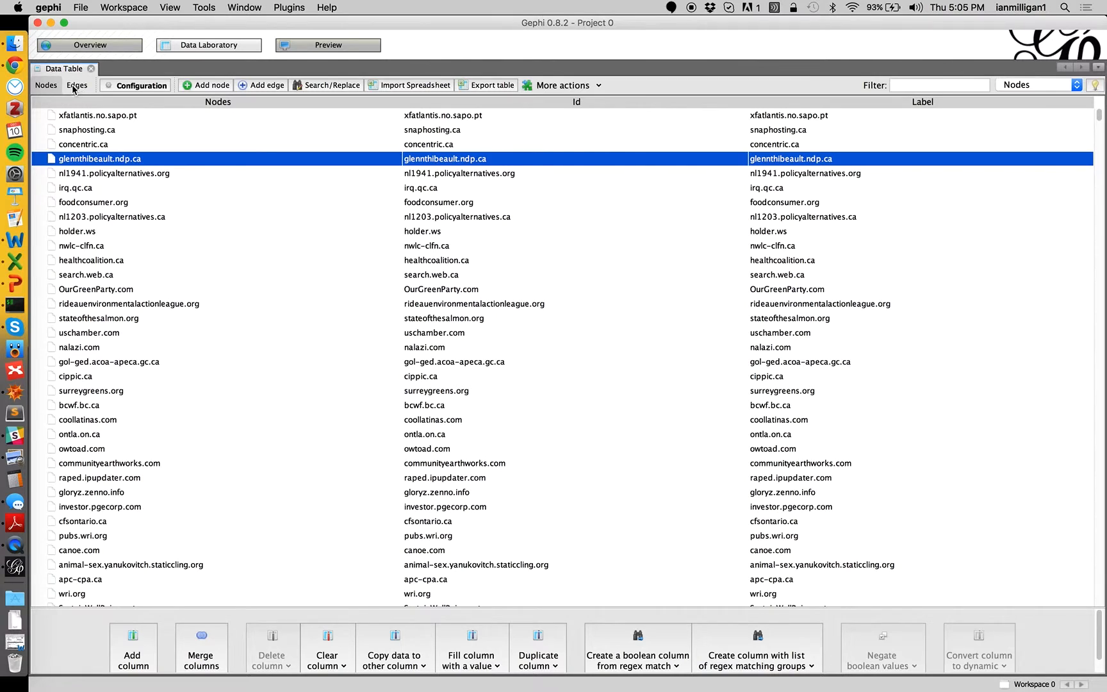
- Set up a merge of the edges table's timeint column using the Create time interval strategy
left_click(73, 88)
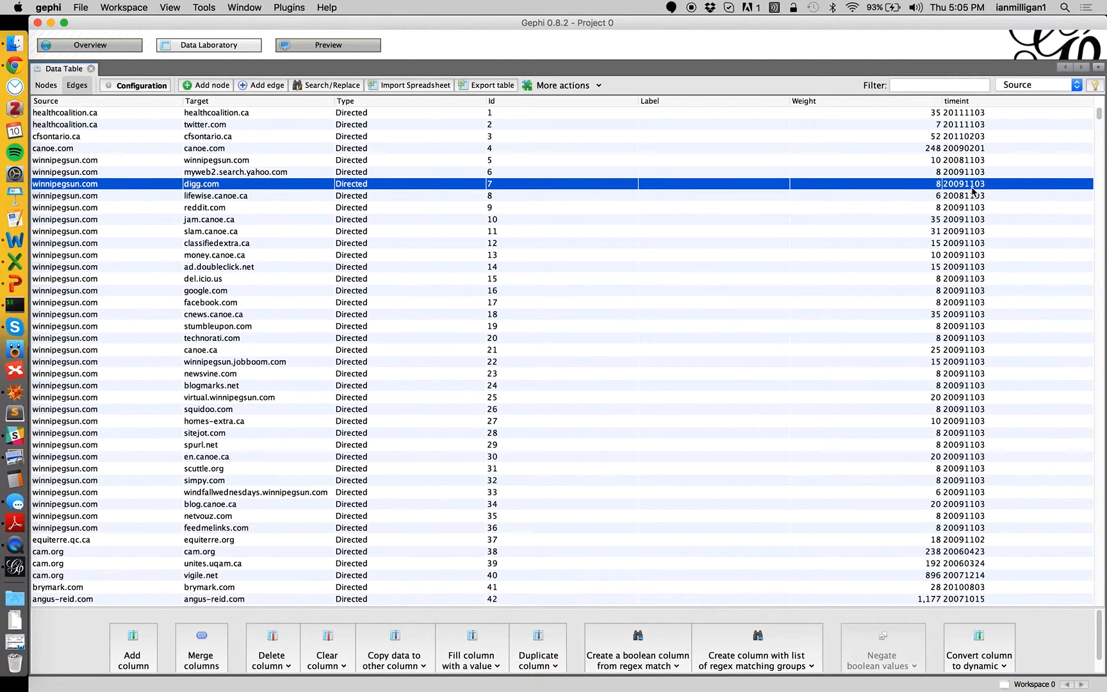
left_click(203, 636)
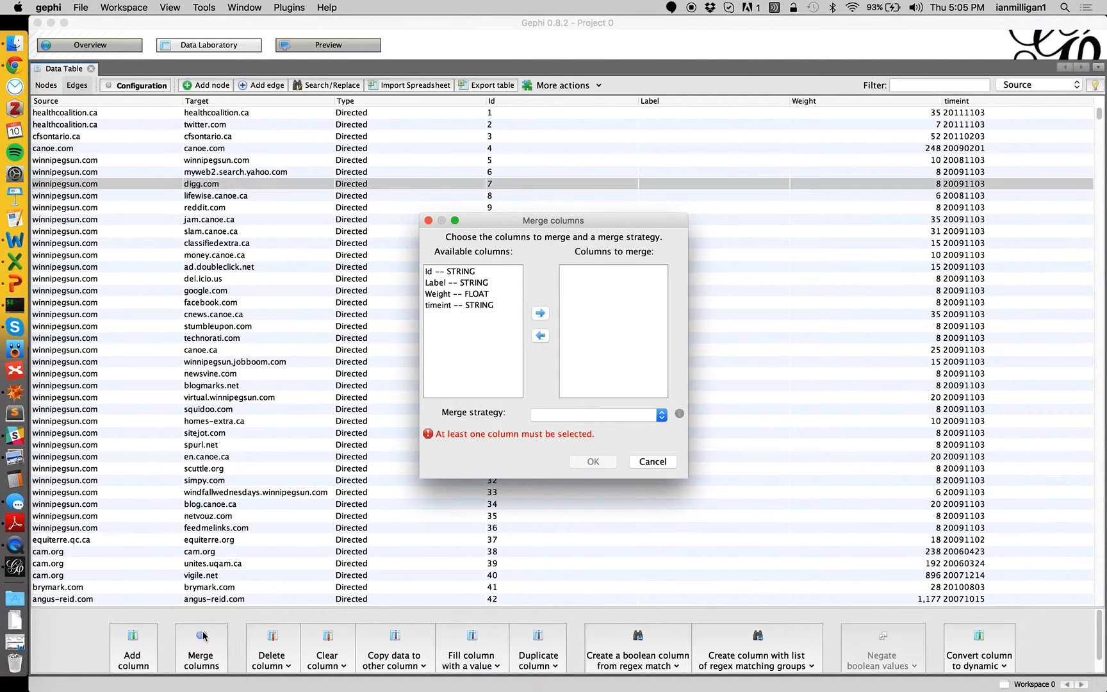
left_click(472, 307)
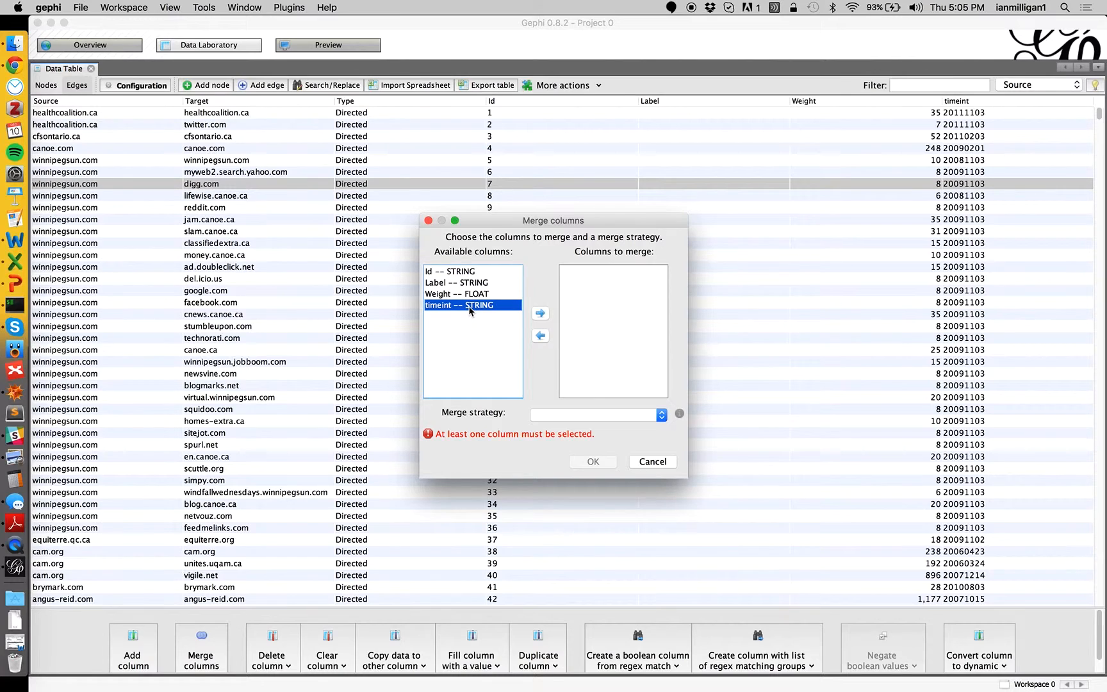
left_click(539, 314)
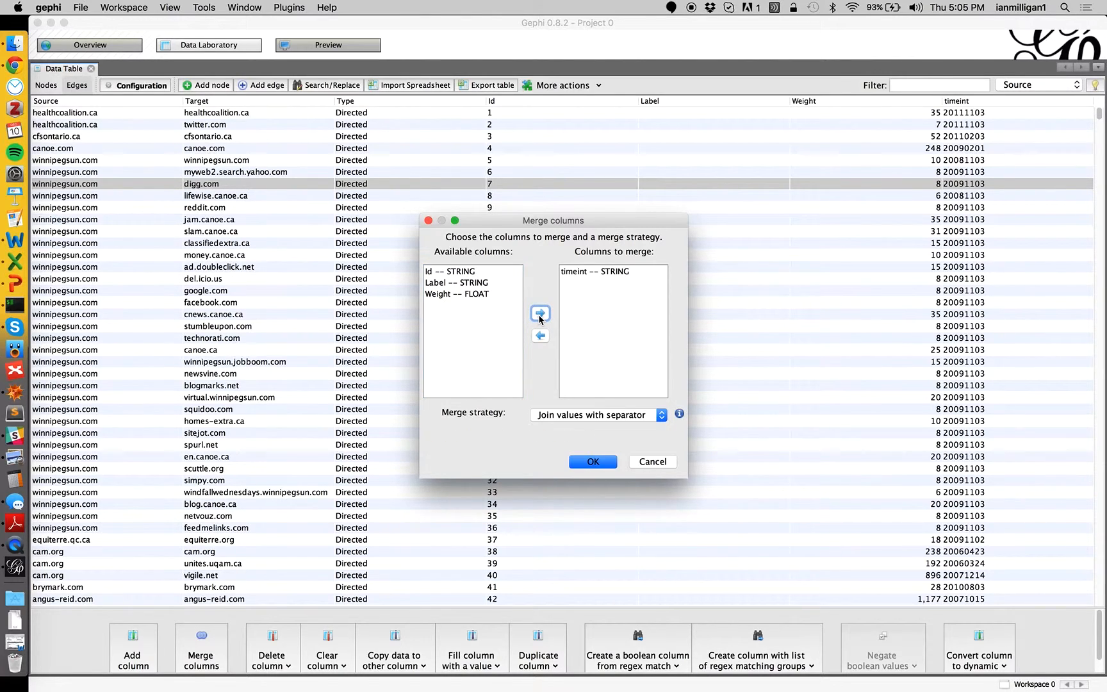
left_click(580, 415)
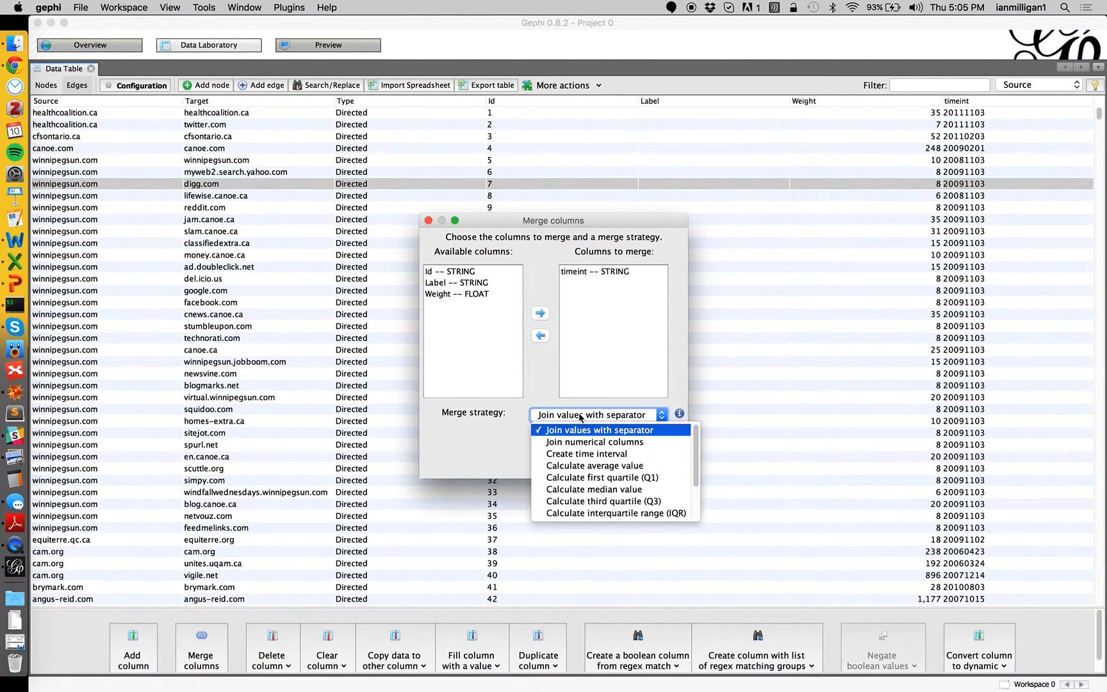
left_click(588, 454)
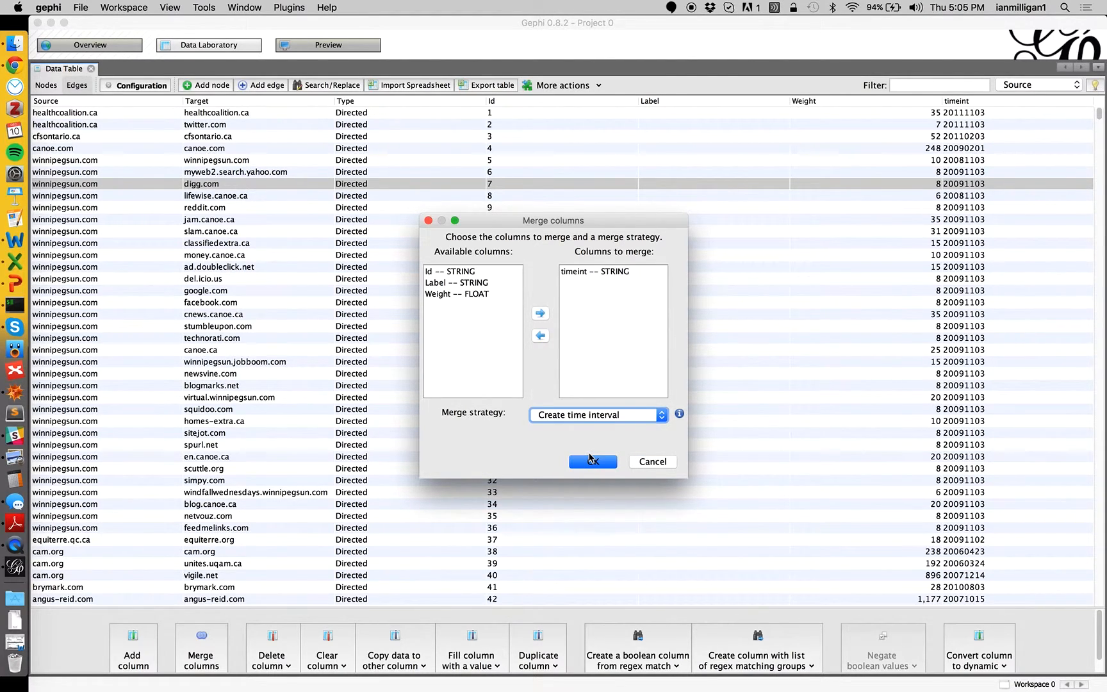
left_click(590, 460)
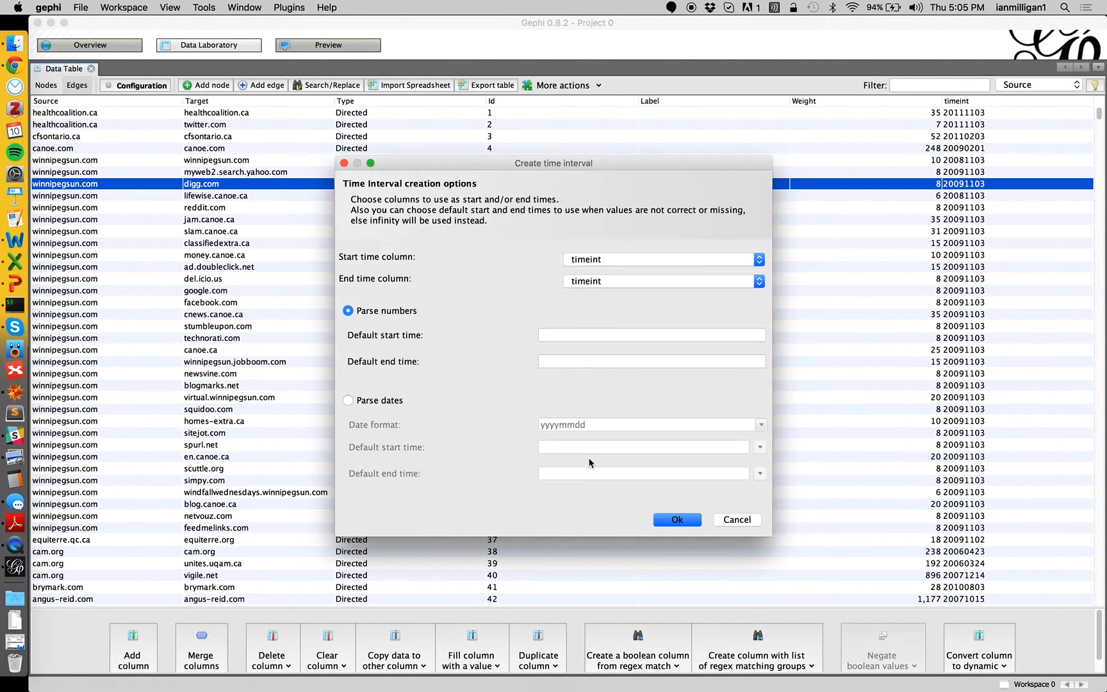
- Create the time interval from timeint by parsing dates in the yyyymmdd format
left_click(367, 398)
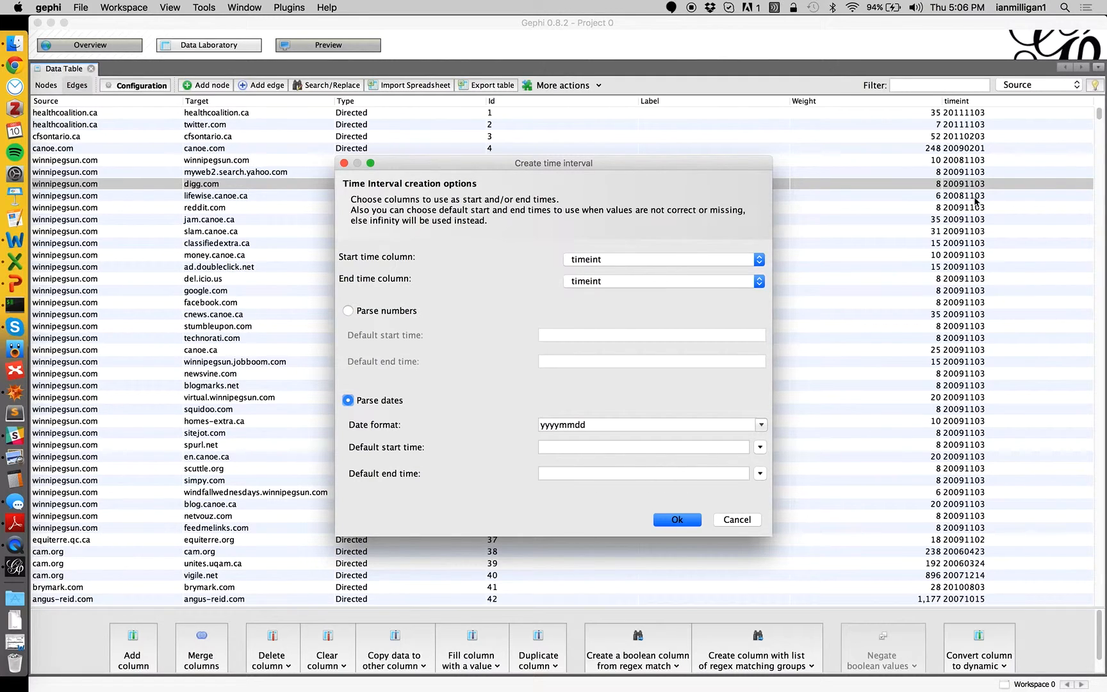
left_click(639, 427)
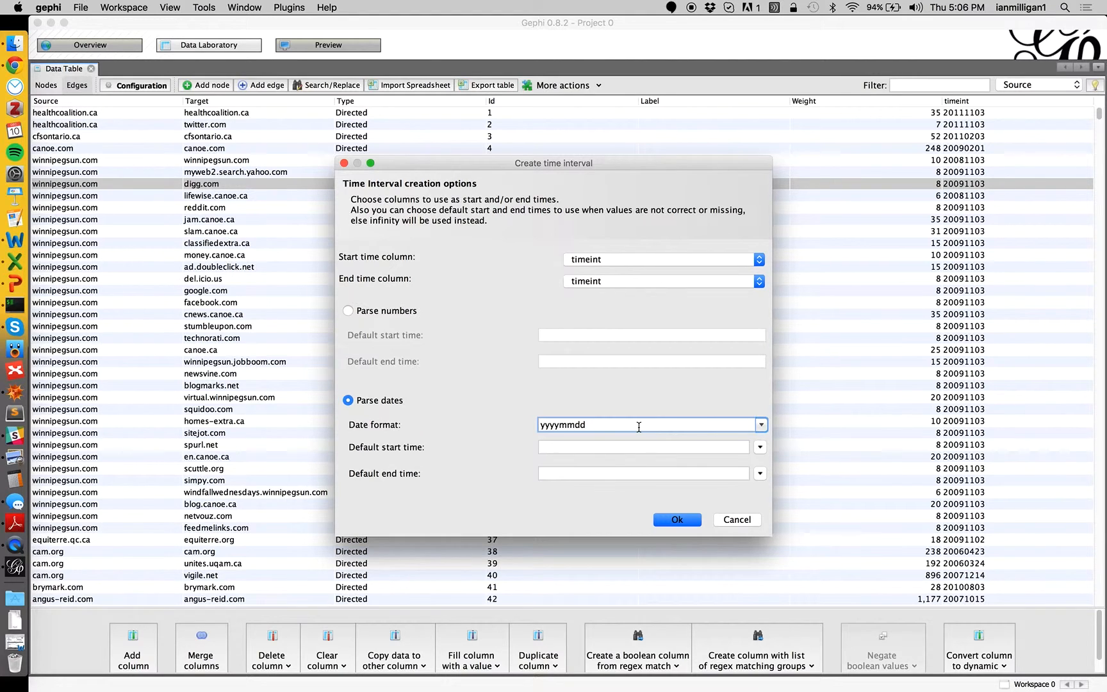
left_click(670, 515)
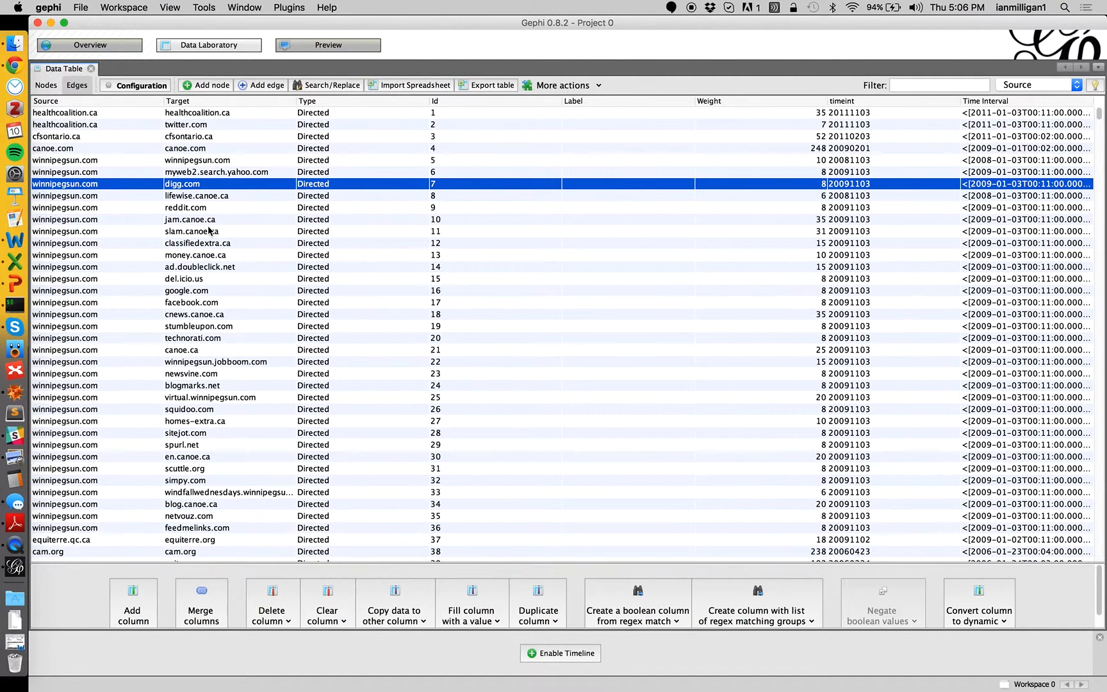
- Add the In Degree Range topology filter to the graph's filter queries in the overview
left_click(133, 43)
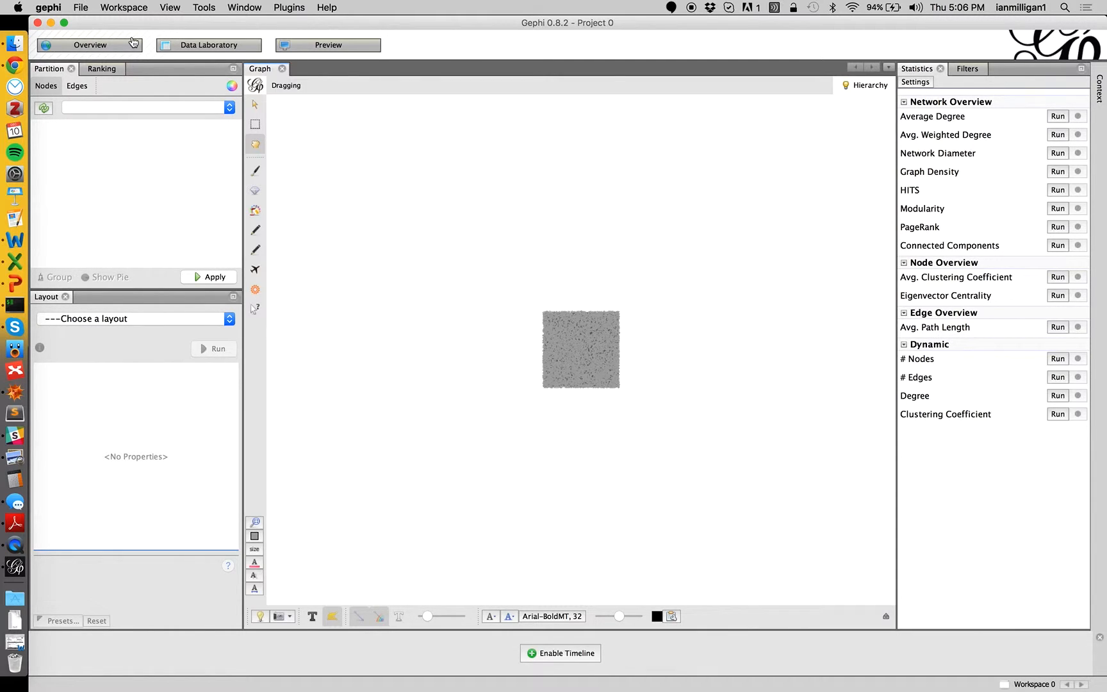
left_click(970, 69)
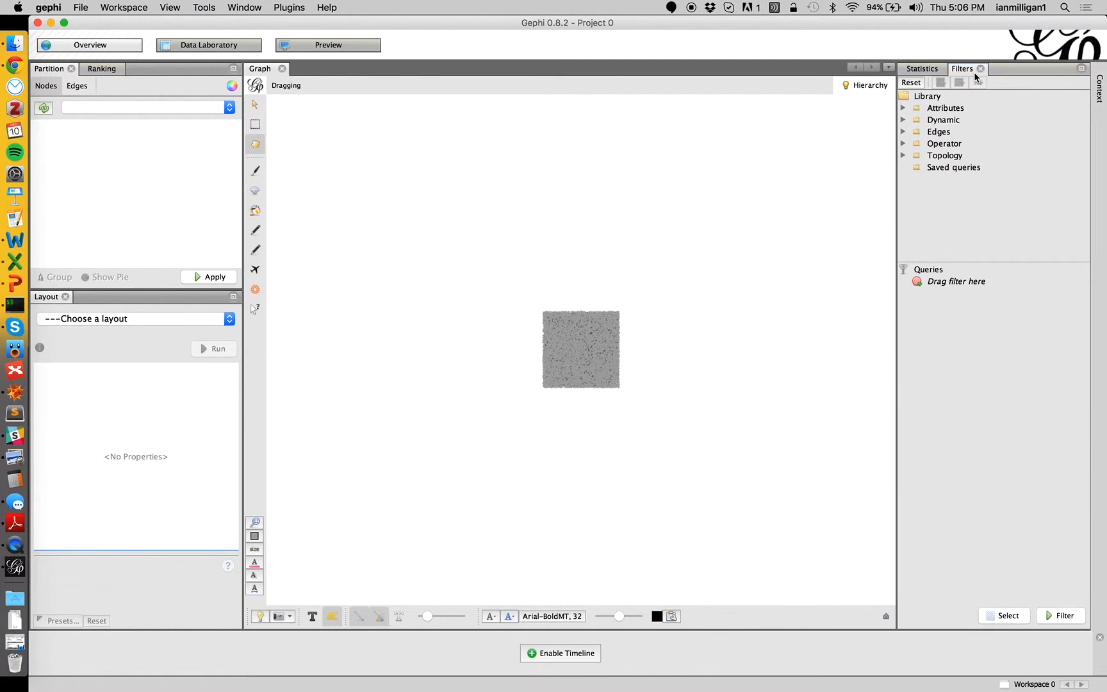
left_click(903, 156)
left_click_drag(966, 203, 949, 295)
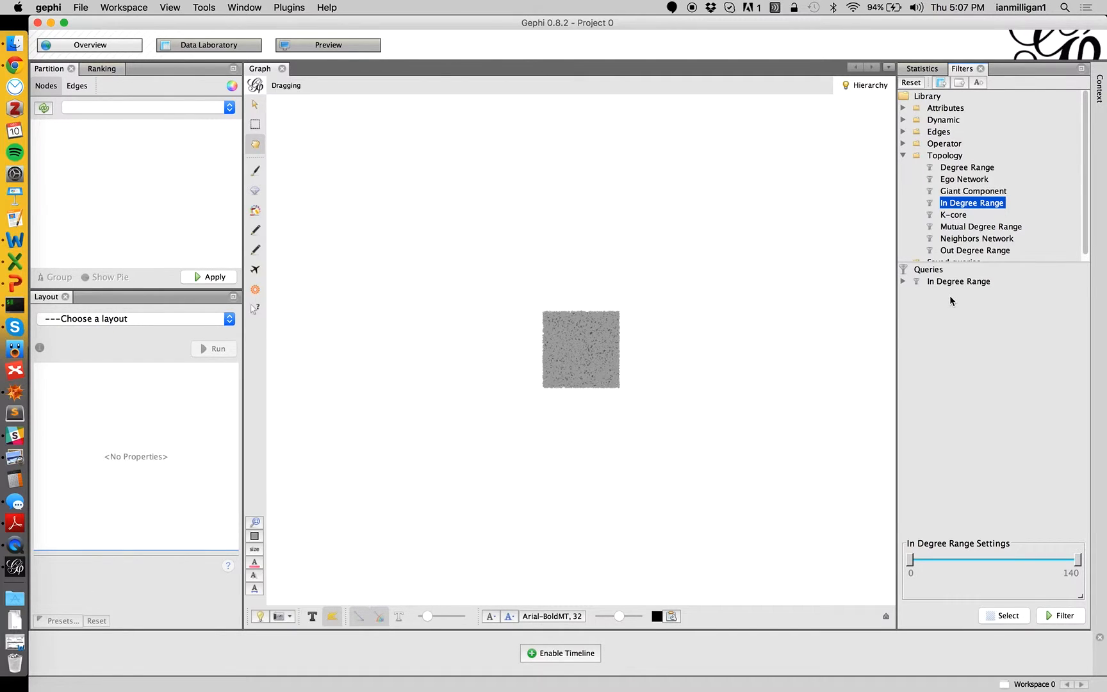
- Set the In Degree Range filter's minimum to 4 and apply the filter to the graph
left_click_drag(912, 564, 916, 565)
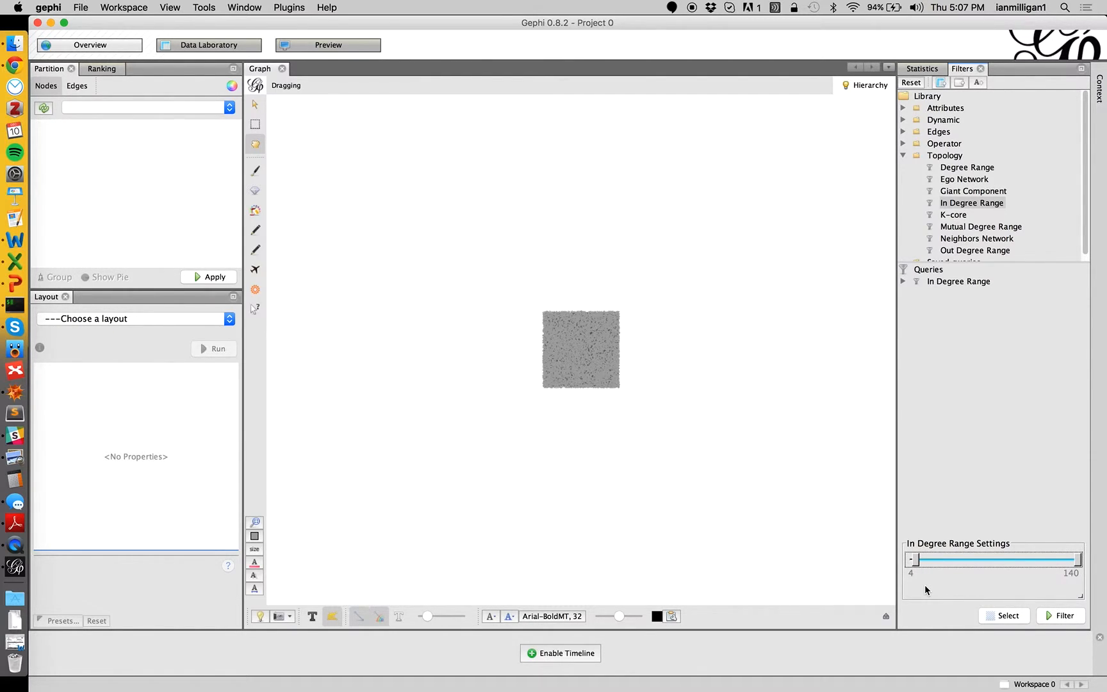
left_click(1064, 614)
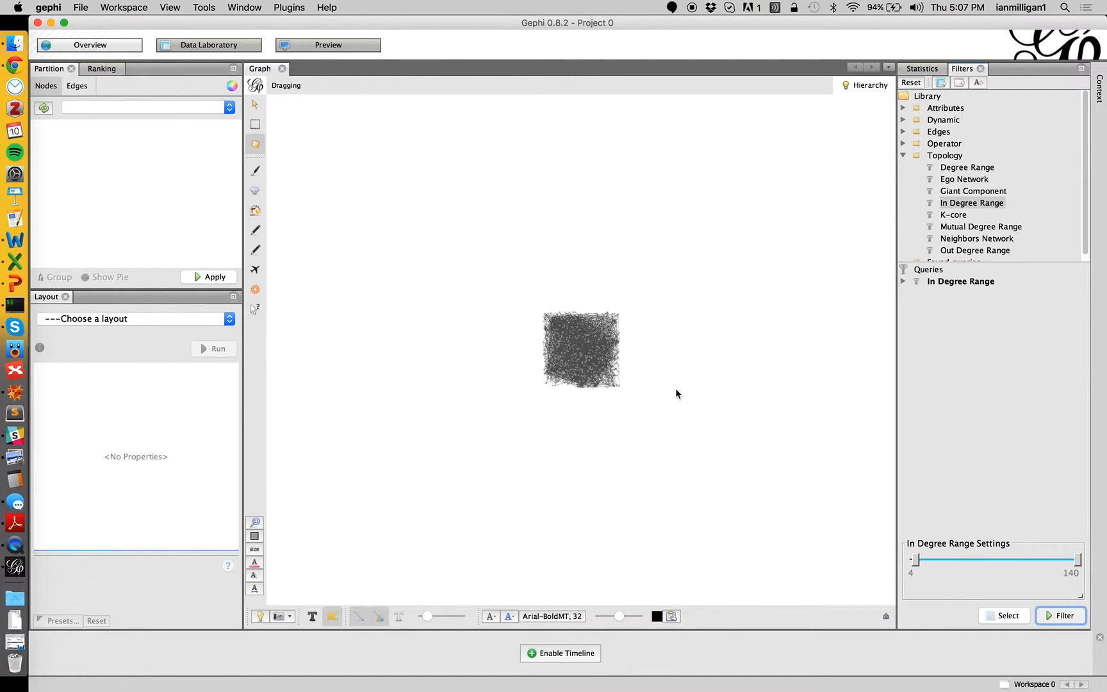
scroll(577, 338, "up", 5)
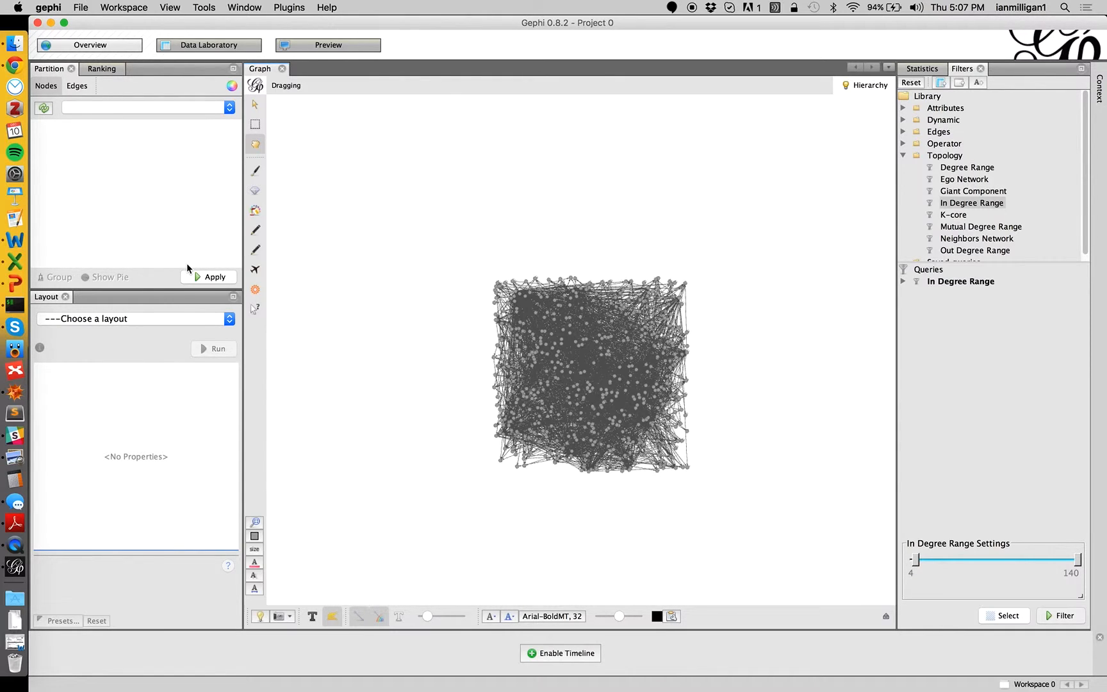
- Choose the Force Atlas layout and set its repulsion strength to 2000000
left_click(115, 324)
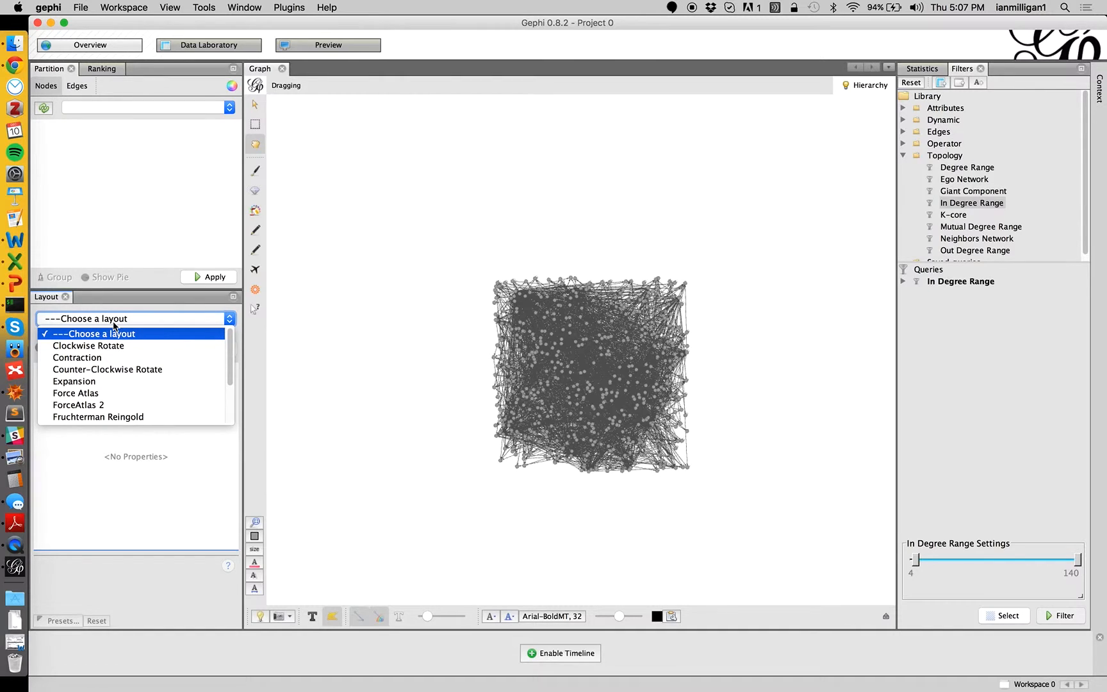
left_click(86, 392)
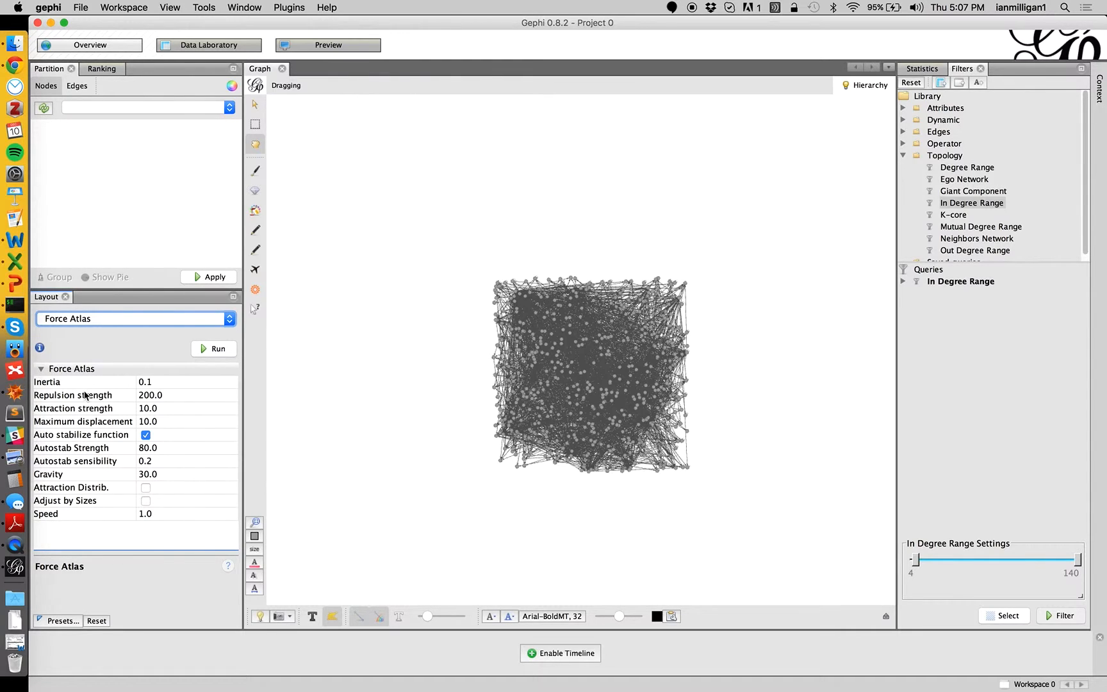
left_click(154, 397)
type("00000")
key("Return")
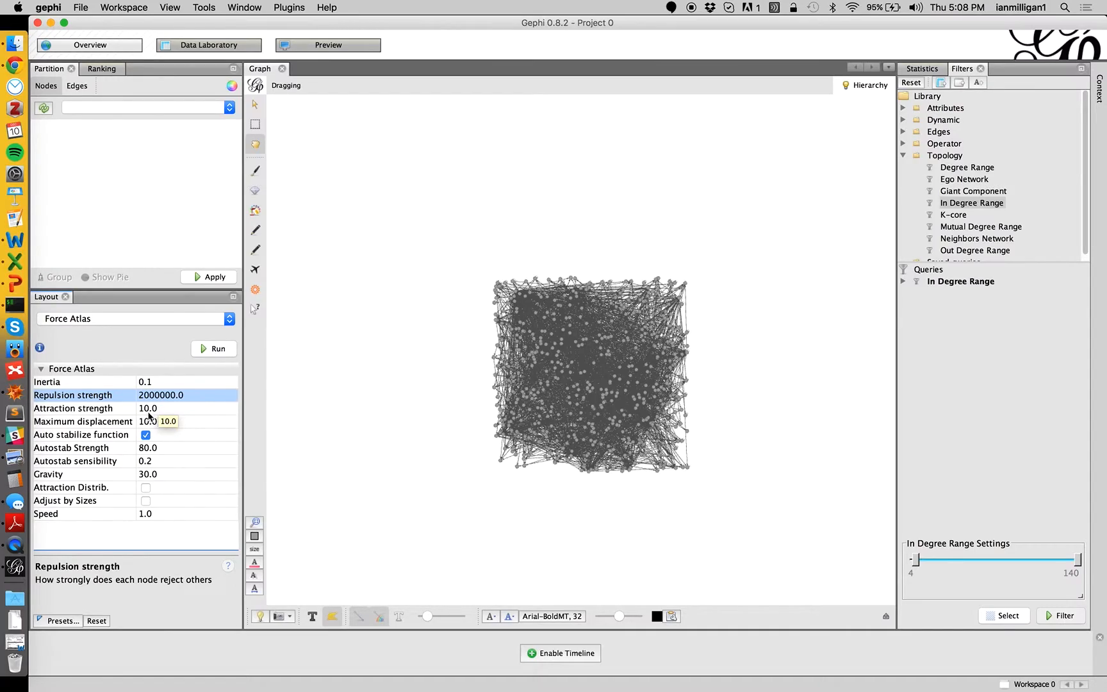
- Run the Force Atlas layout until the nodes spread out, stop it, and fit the whole graph in view
left_click(218, 350)
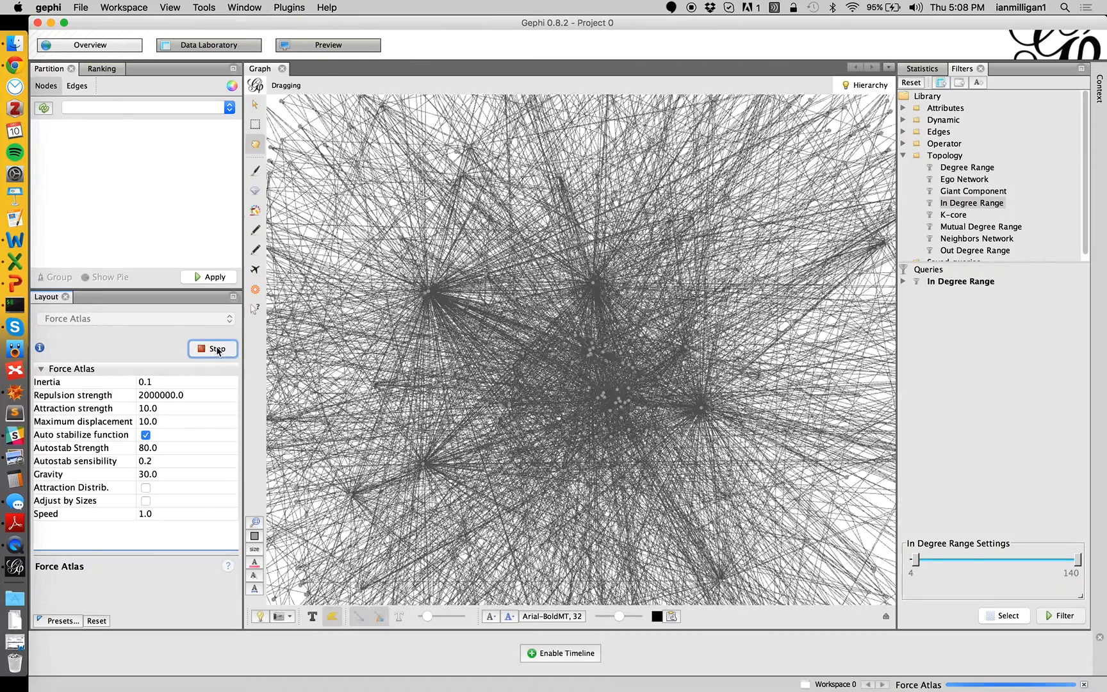
left_click(217, 349)
left_click(218, 350)
left_click(218, 350)
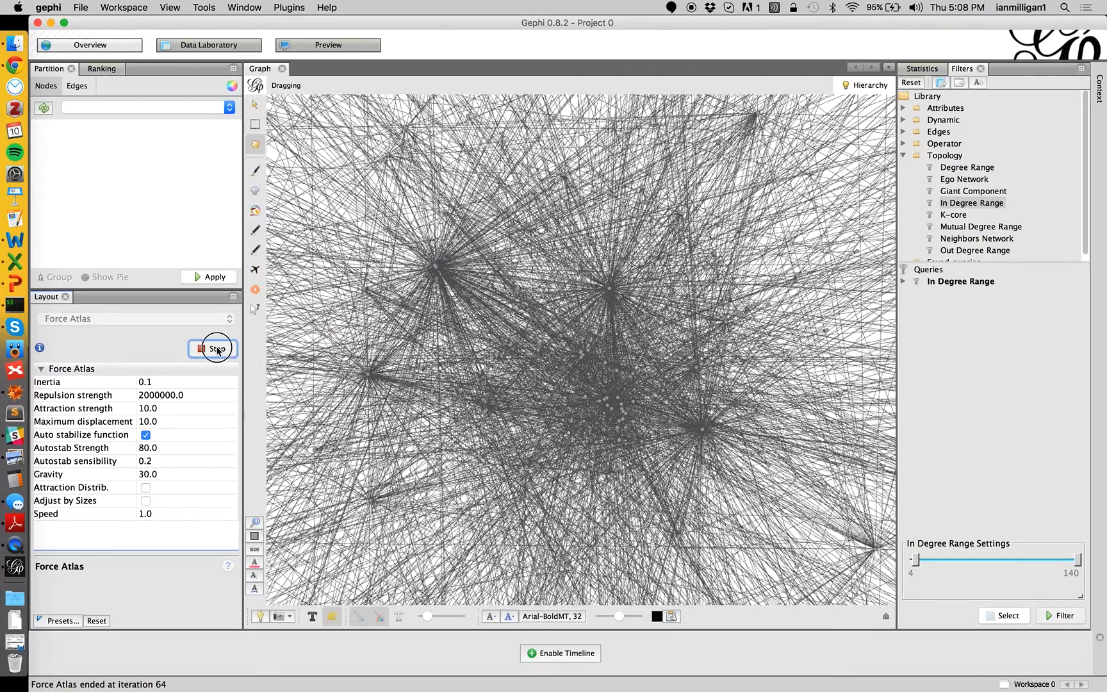
left_click(256, 523)
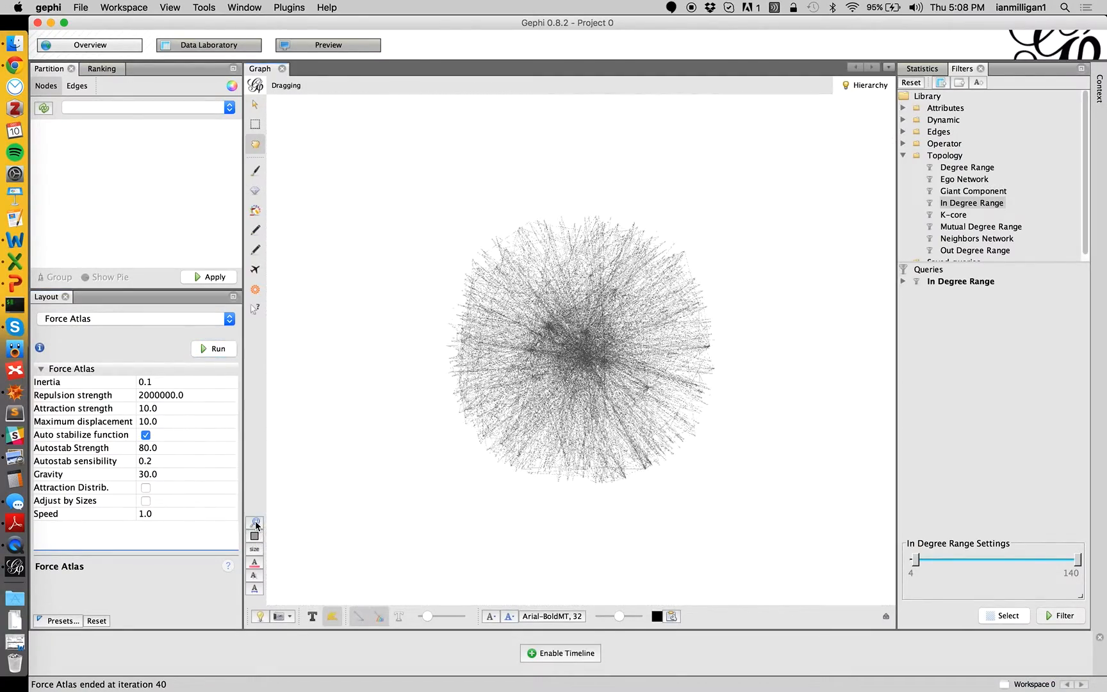
scroll(594, 320, "up", 5)
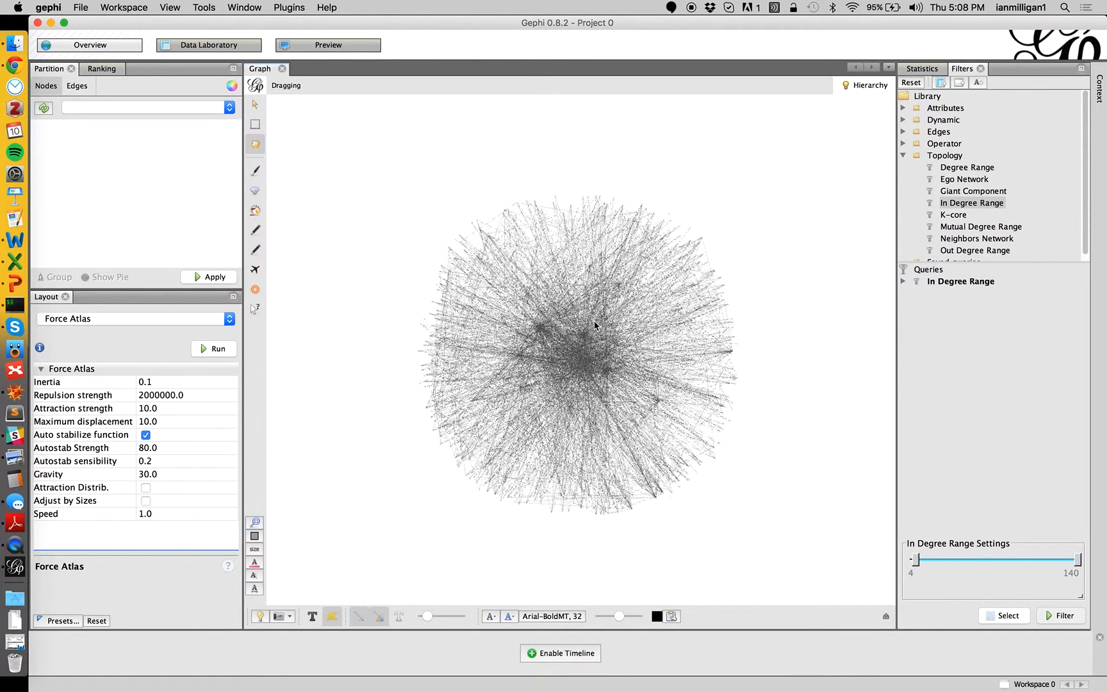
scroll(594, 322, "up", 2)
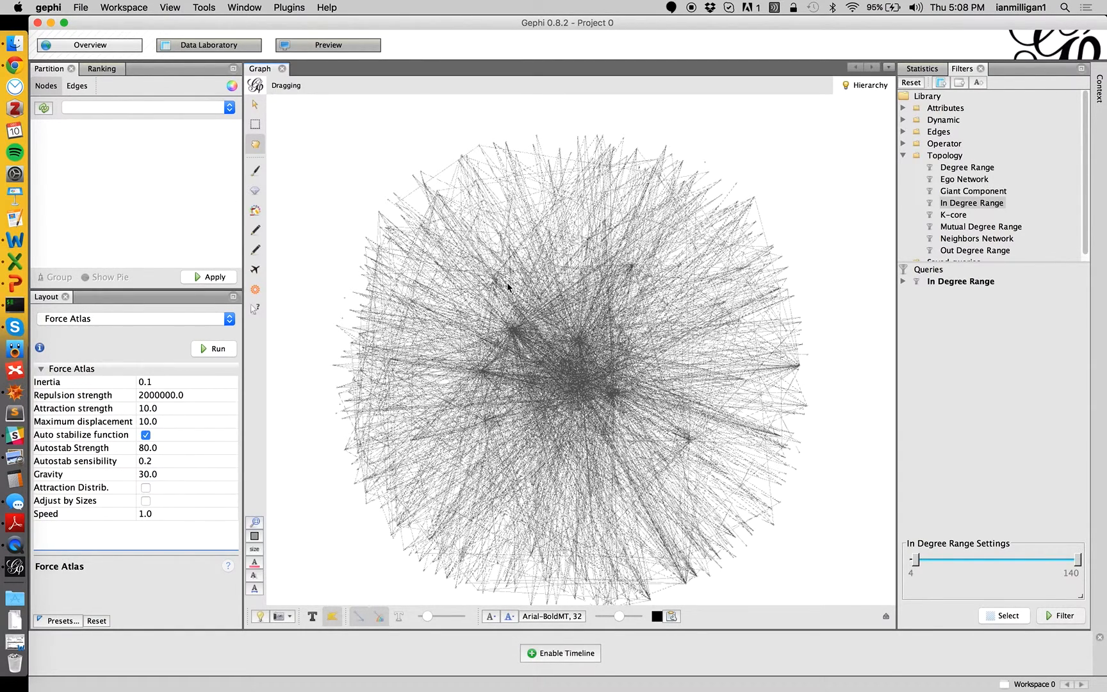
- Set up a node size ranking based on the InDegree parameter
left_click(101, 71)
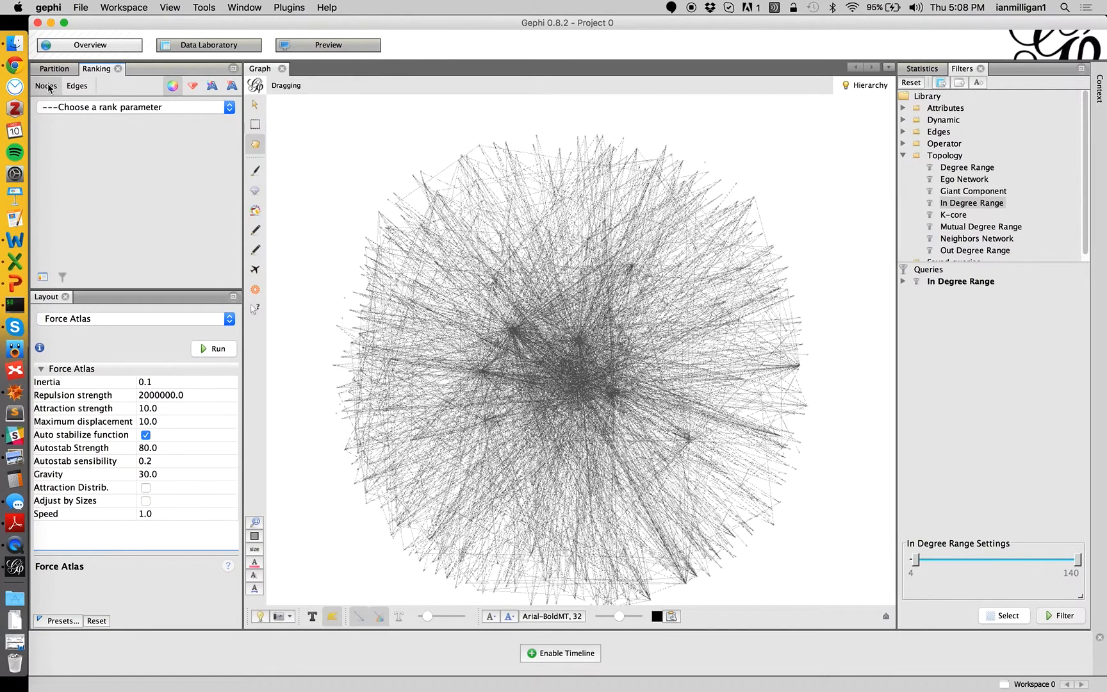
left_click(59, 107)
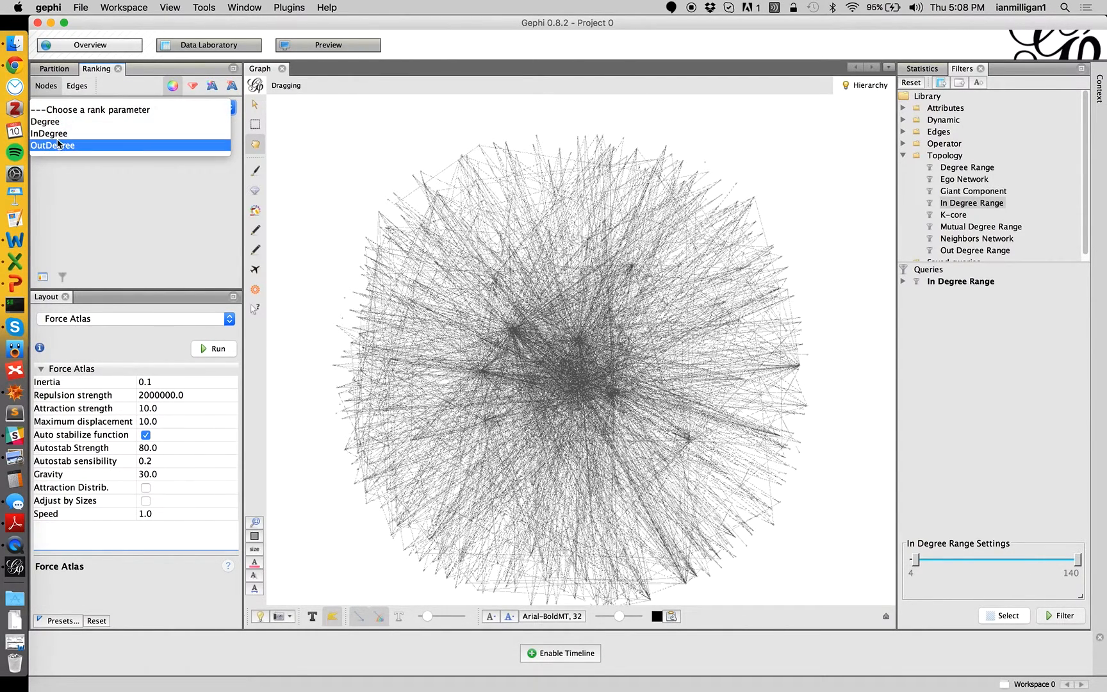
left_click(54, 135)
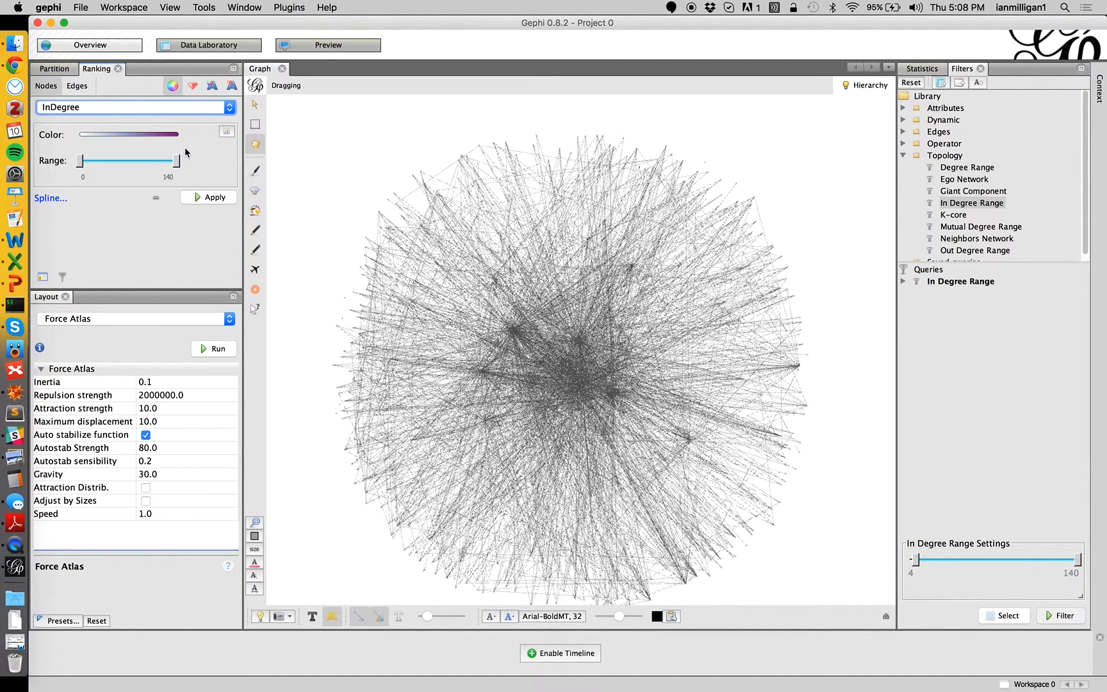
left_click(193, 87)
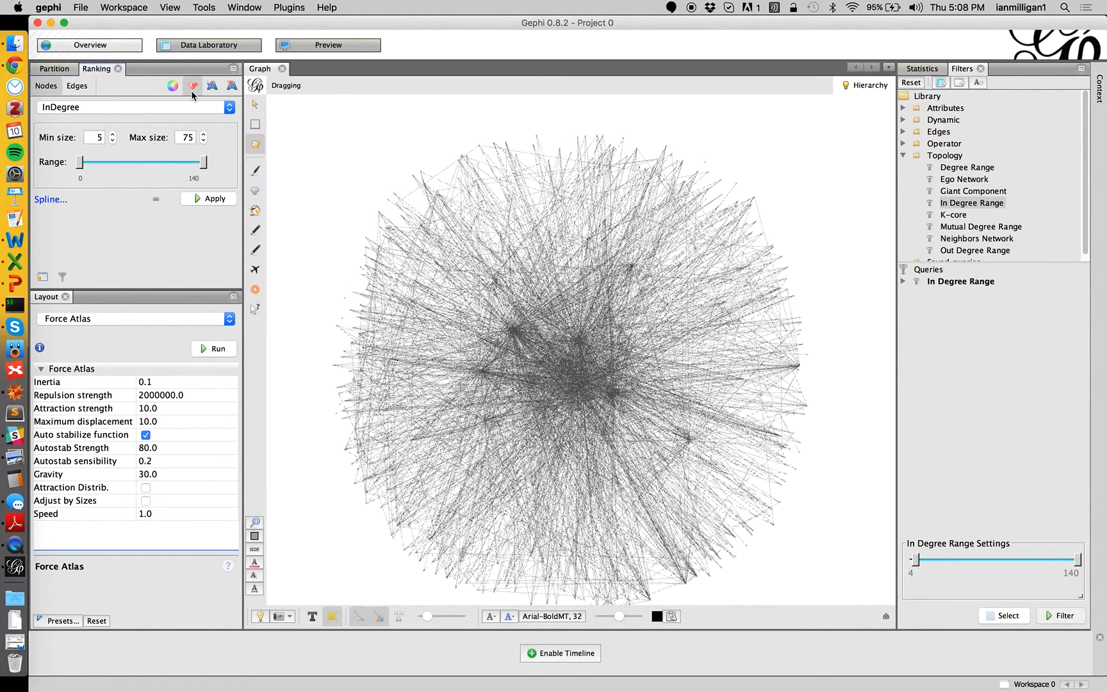
- Apply the InDegree size ranking with a minimum node size of 1 and a maximum of 50
double_click(187, 137)
double_click(97, 138)
type("1")
double_click(179, 138)
type("50")
left_click(215, 198)
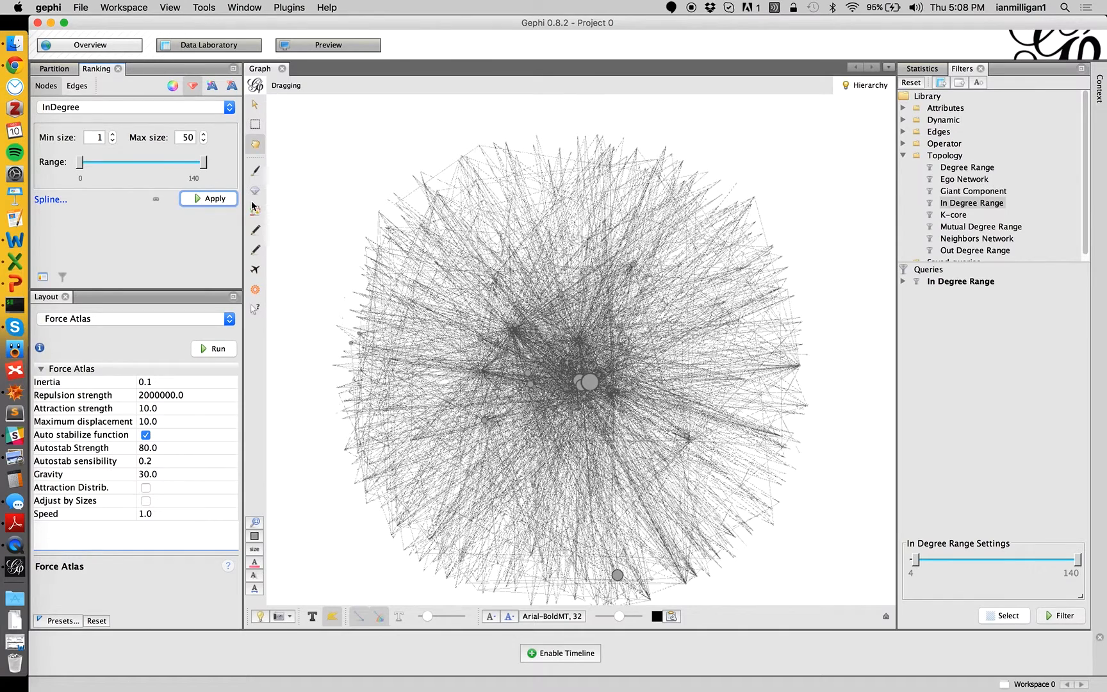
- Apply the InDegree size ranking with a minimum node size of 5 and a maximum of 75
left_click(111, 134)
left_click(112, 134)
left_click(112, 134)
left_click(111, 134)
left_click(211, 198)
left_click(187, 137)
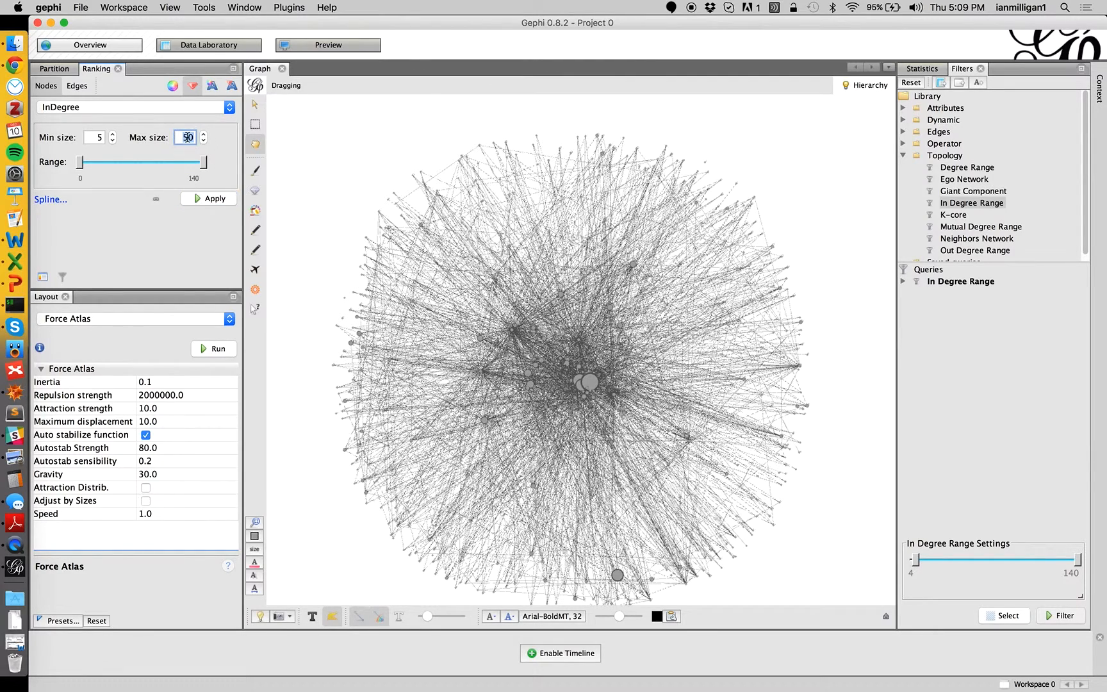
type("75")
left_click(192, 200)
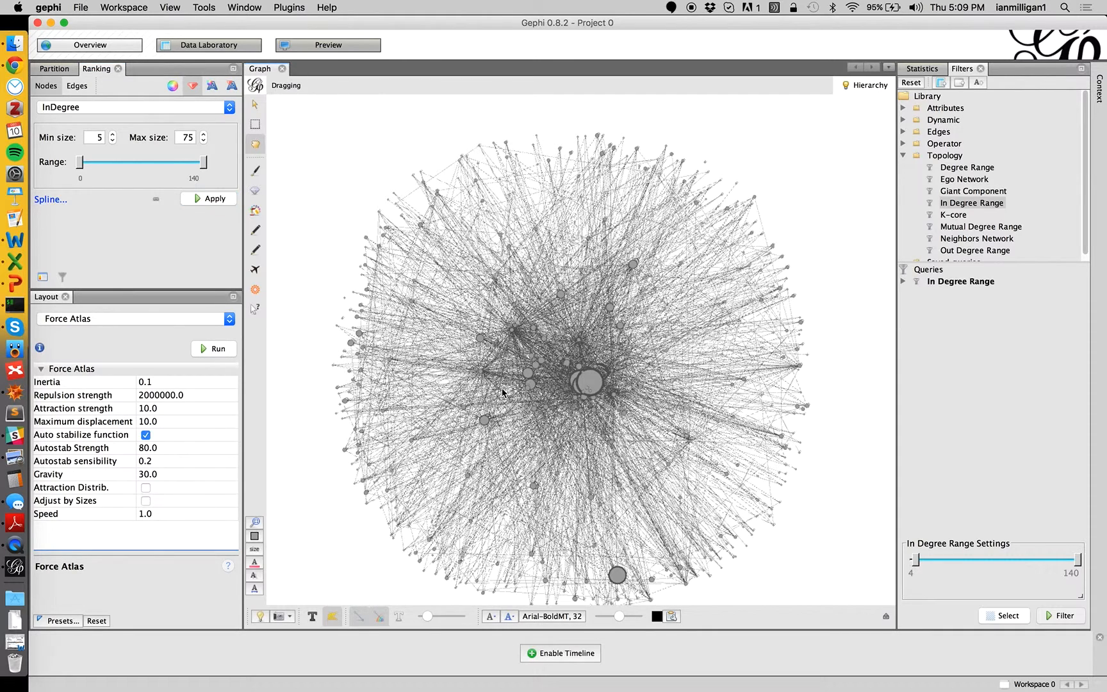
- Show the node labels in the graph and switch its background to black
left_click(312, 616)
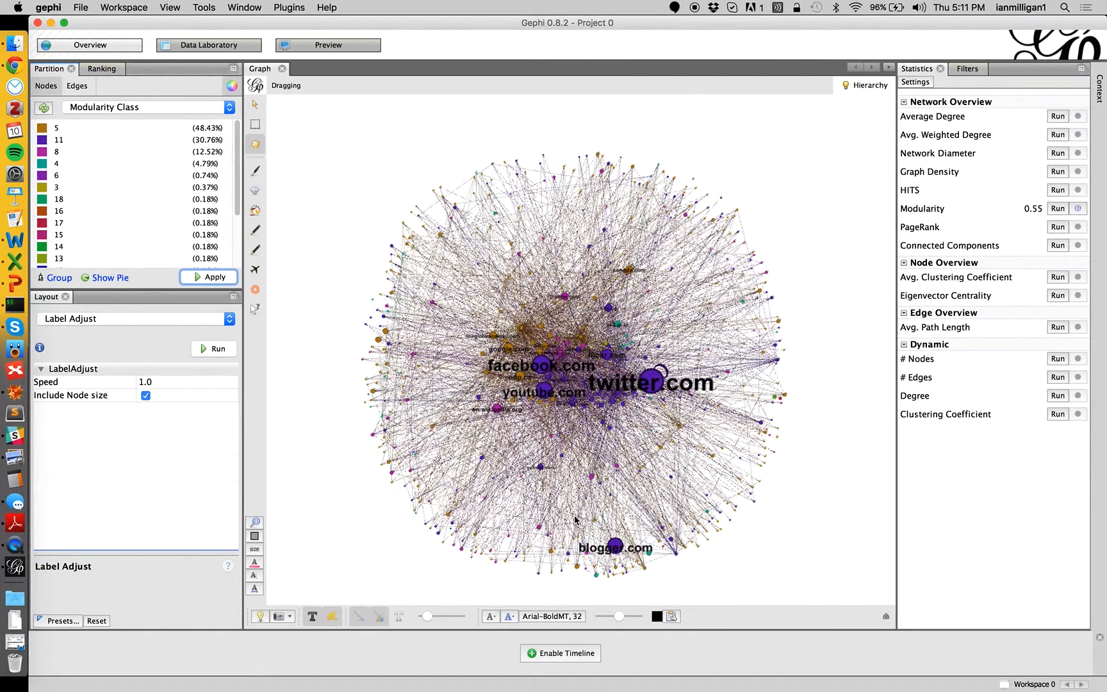
left_click(260, 617)
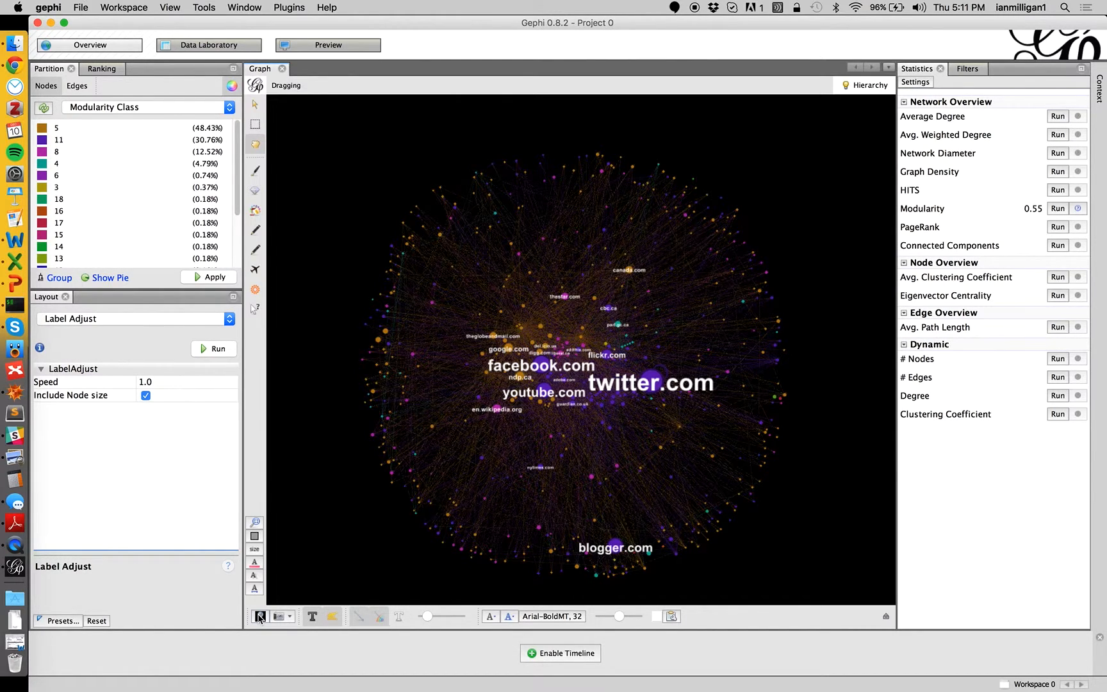
- Enable the timeline, narrow its window to about 2014, and extend the window's start back to 2005
left_click(541, 657)
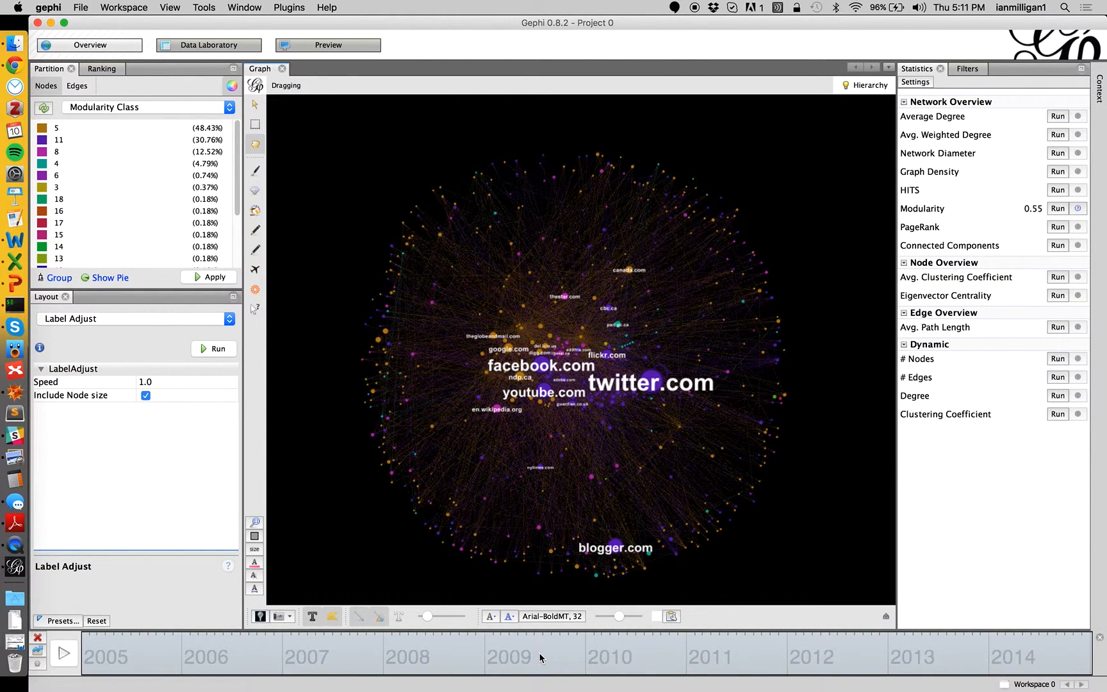
left_click_drag(1091, 655, 1105, 582)
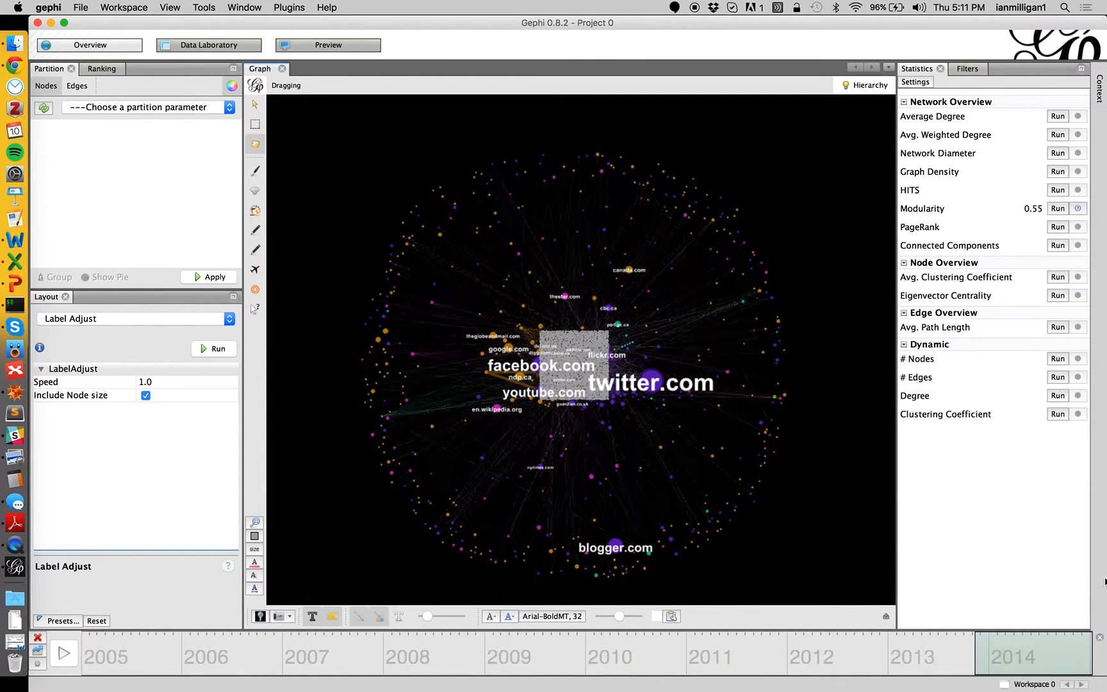
left_click_drag(975, 647, 82, 657)
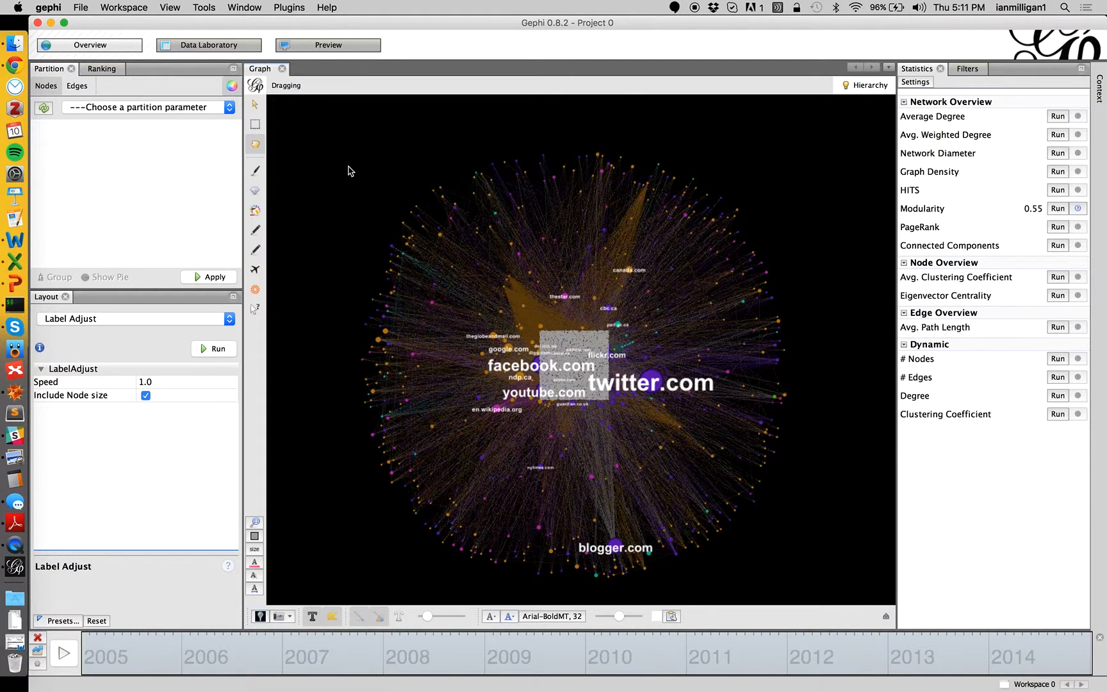